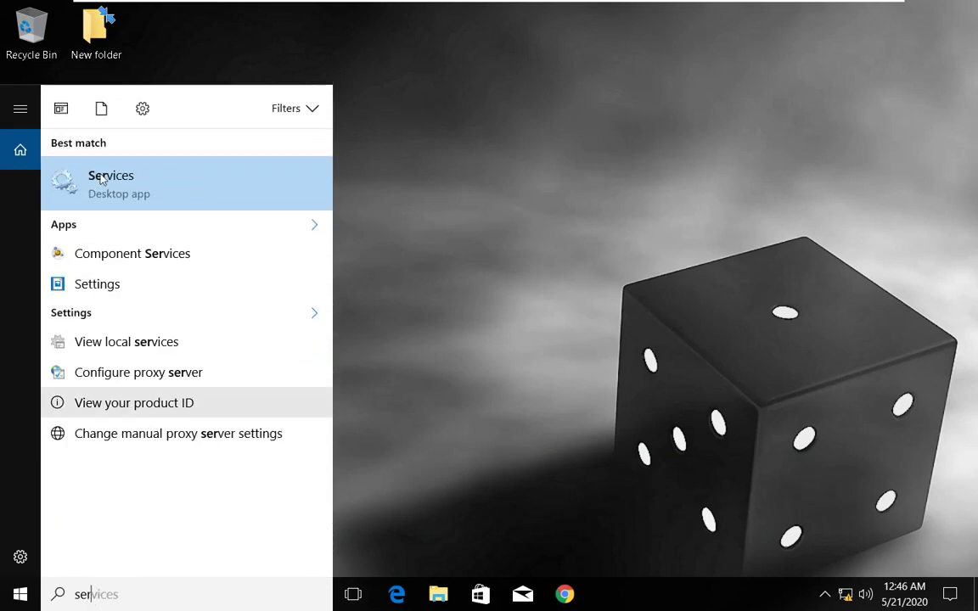
Open the Services console and locate the Windows Search service in the local services list
left_click(131, 195)
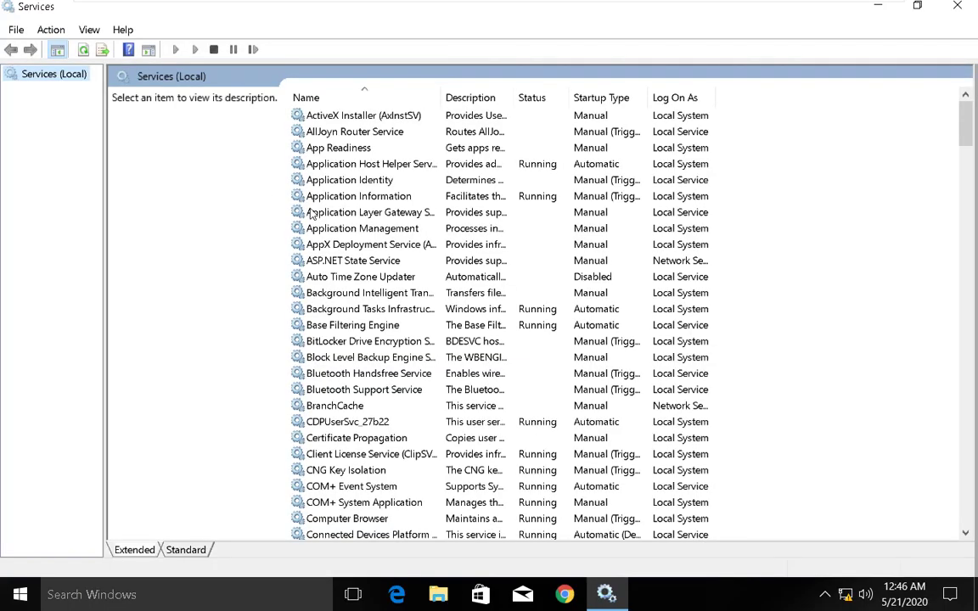
scroll(373, 322, "down", 20)
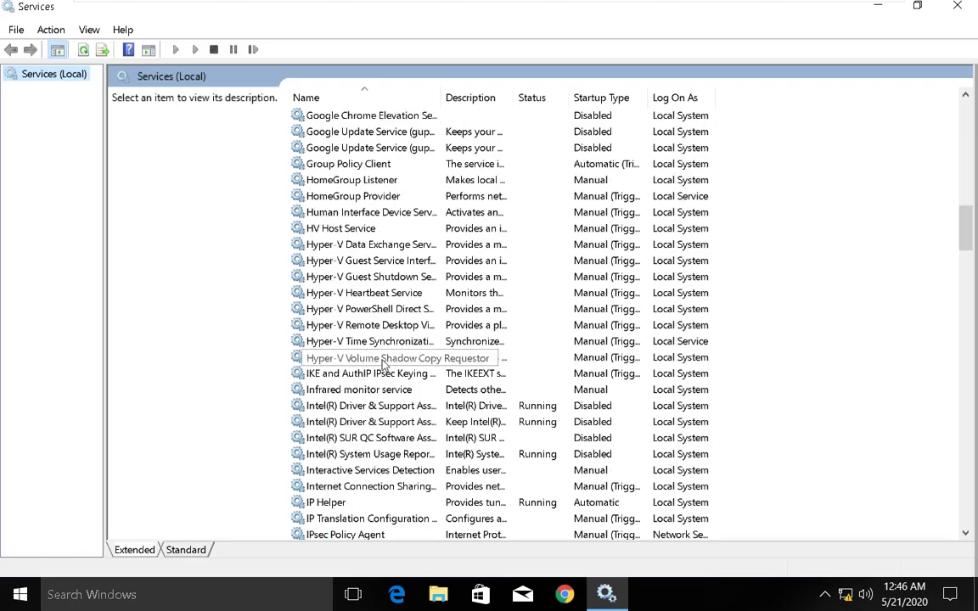
scroll(383, 367, "down", 6)
left_click_drag(964, 302, 976, 477)
left_click(399, 440)
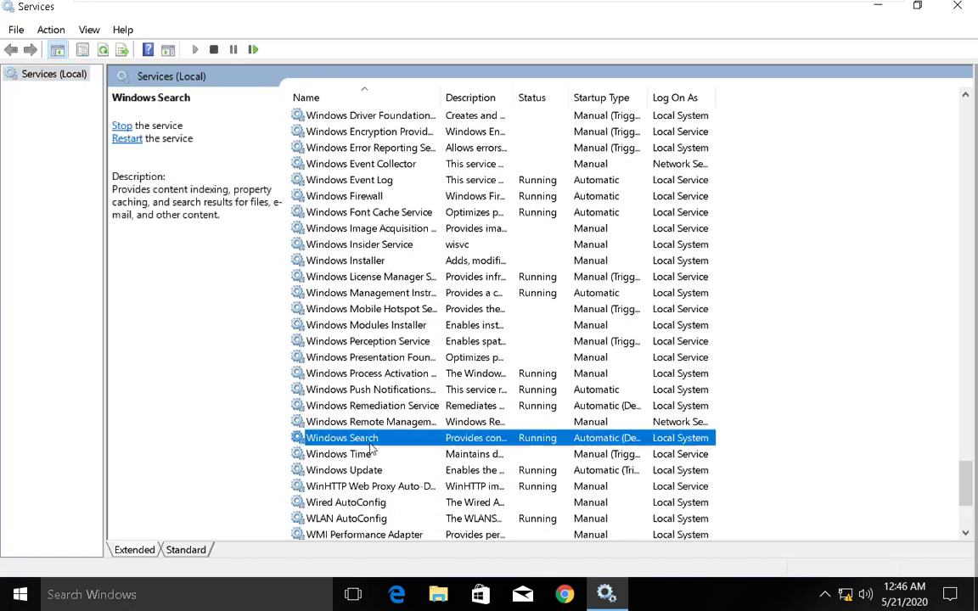
Set the Windows Search service's startup type to Disabled, apply the change, and close the Services console
double_click(371, 439)
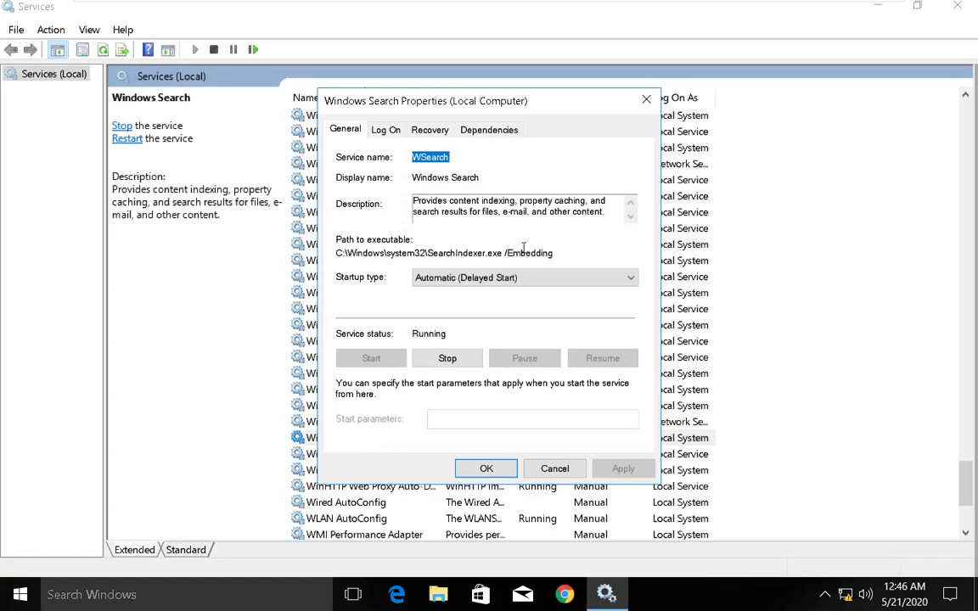
left_click(543, 277)
left_click(454, 324)
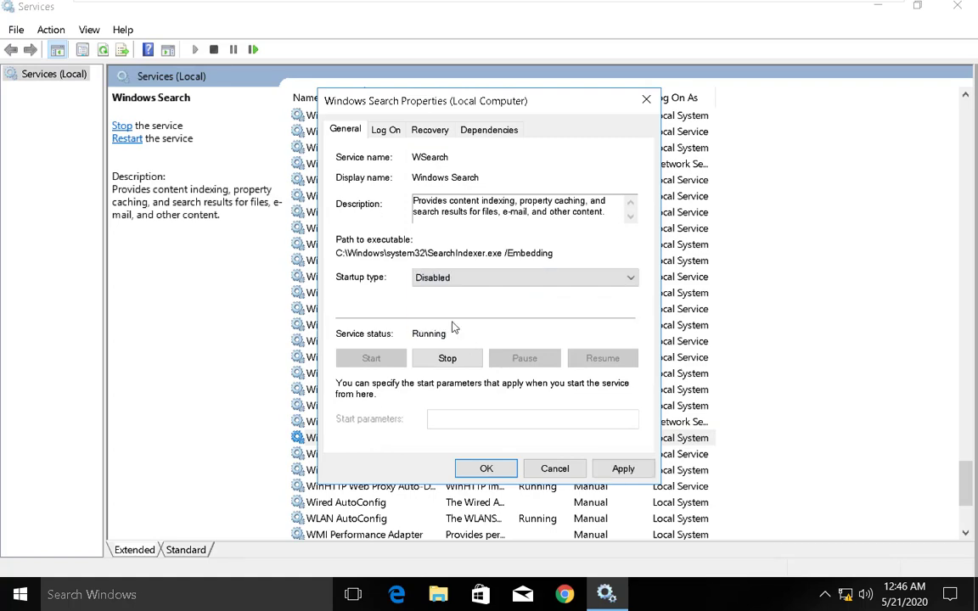
left_click(622, 467)
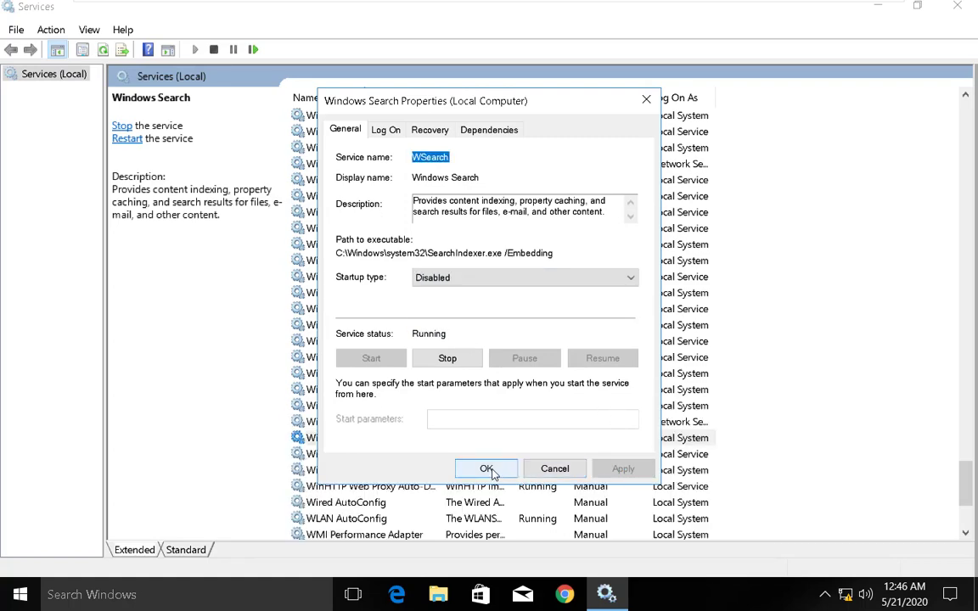
left_click(487, 468)
left_click(957, 6)
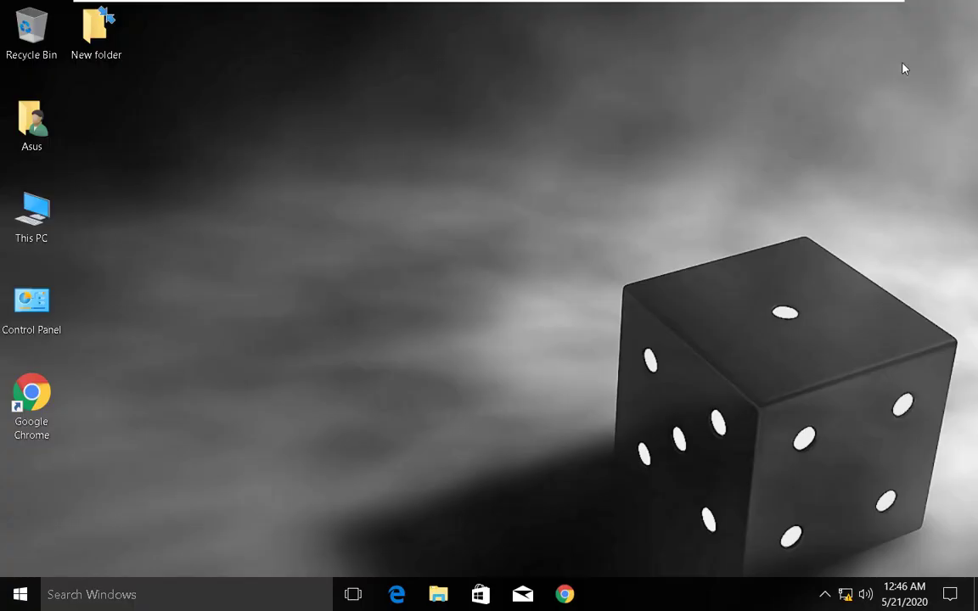
Search Windows for "task sc", open Task Scheduler, and reposition its window on the desktop
left_click(153, 593)
type("task")
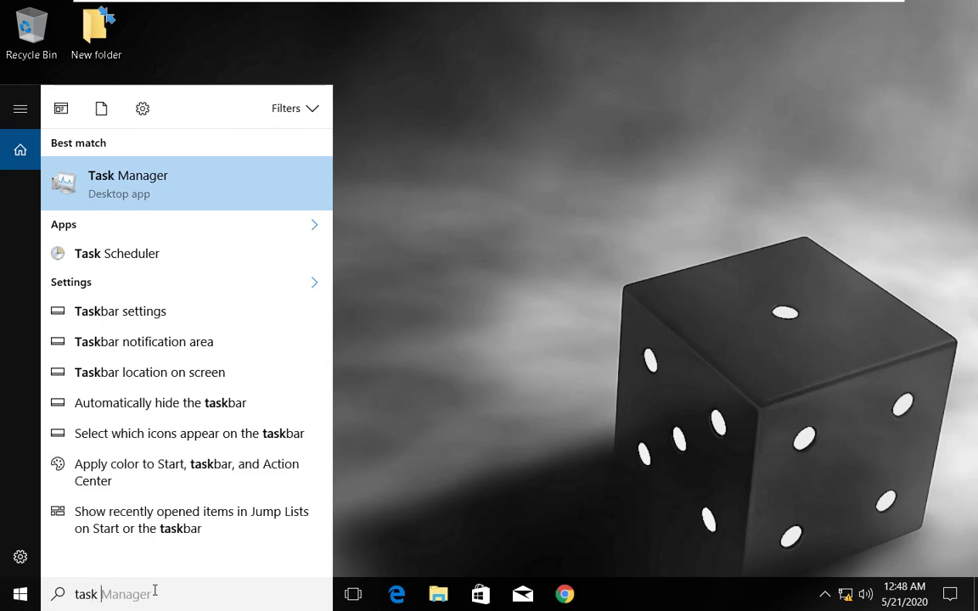
type(" sc")
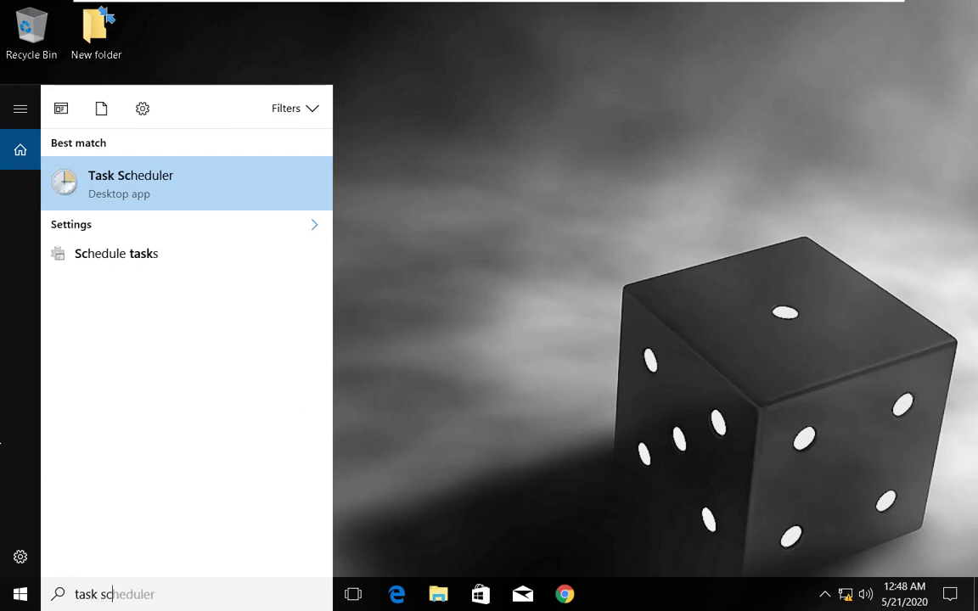
left_click(129, 181)
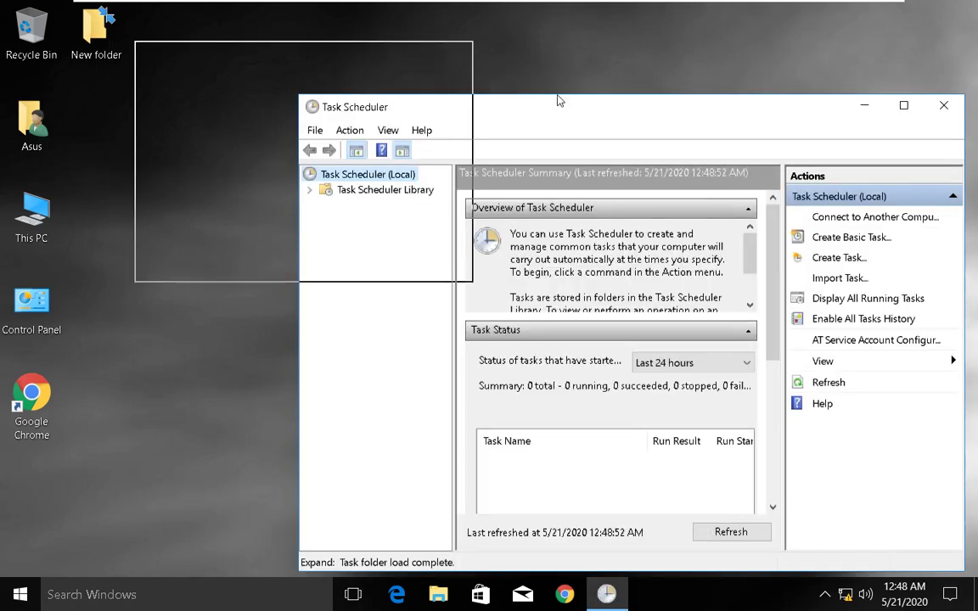
left_click_drag(552, 106, 384, 64)
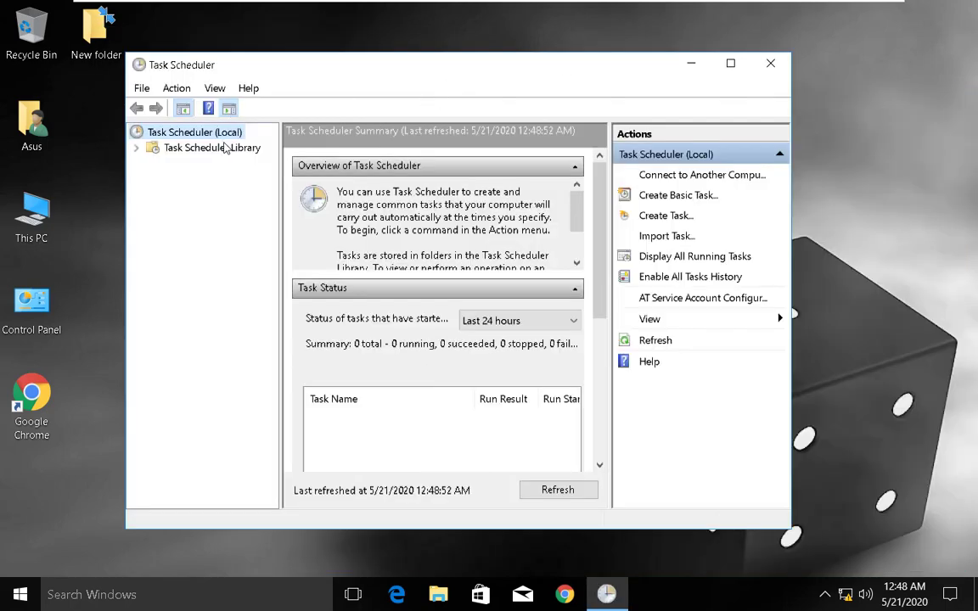
Open the Defrag folder under Microsoft > Windows in the Task Scheduler Library
left_click(143, 149)
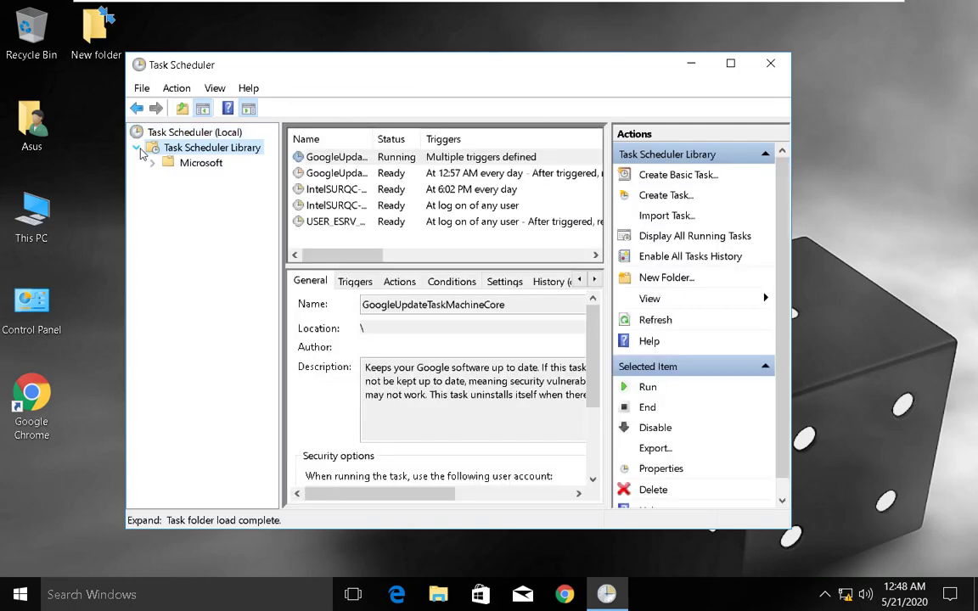
left_click(151, 163)
left_click(169, 179)
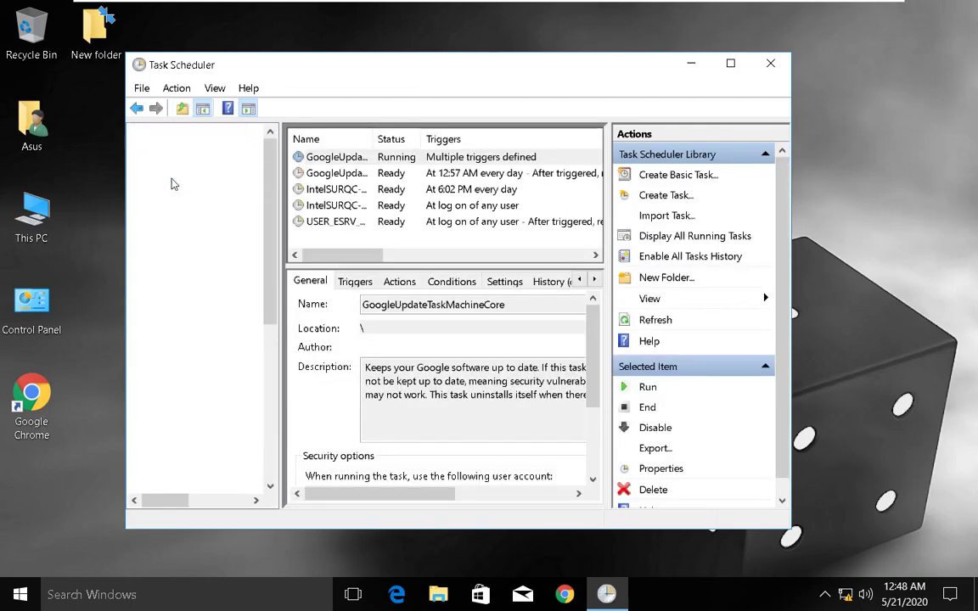
left_click_drag(274, 209, 274, 269)
scroll(275, 269, "down", 2)
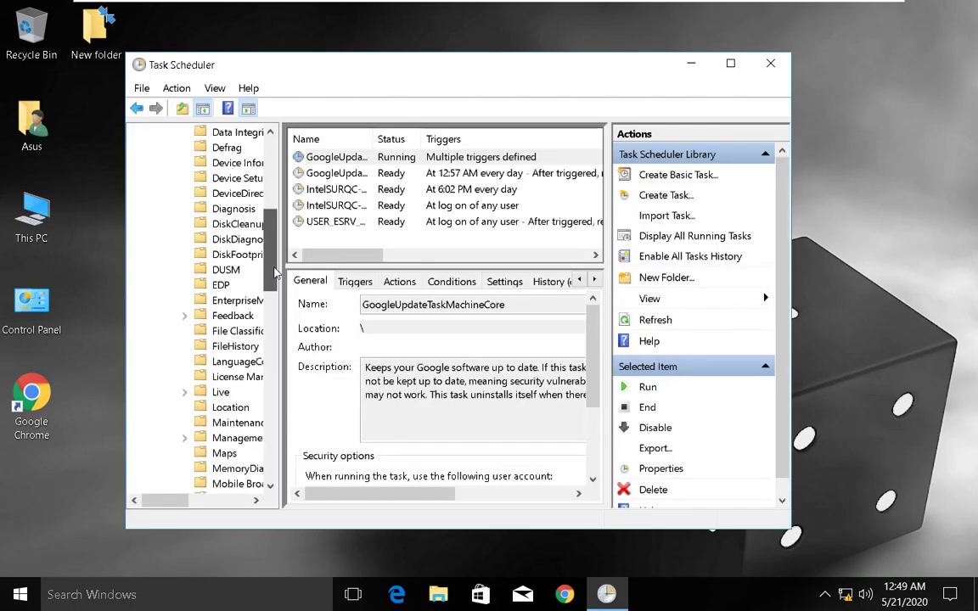
scroll(274, 276, "up", 1)
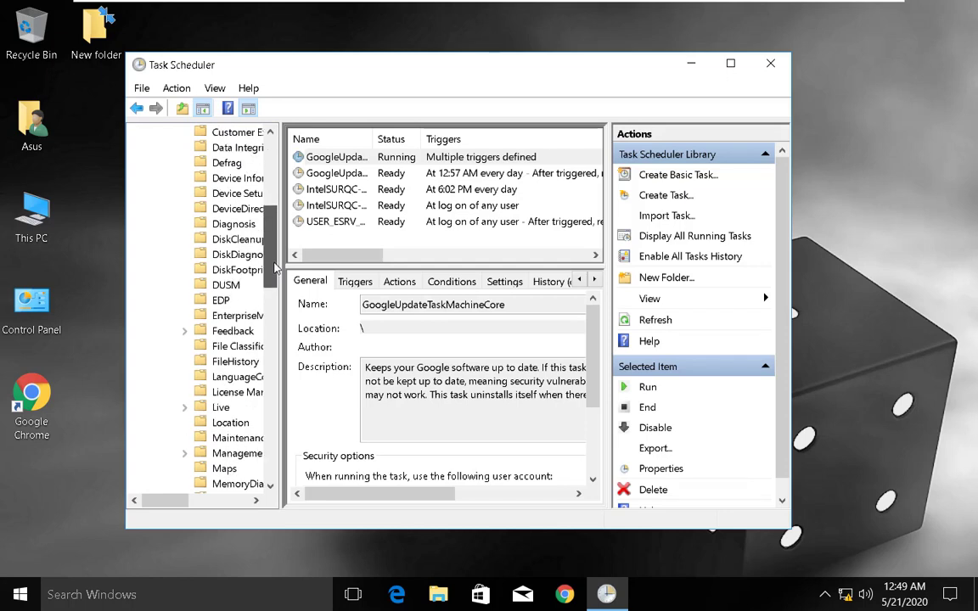
left_click(227, 163)
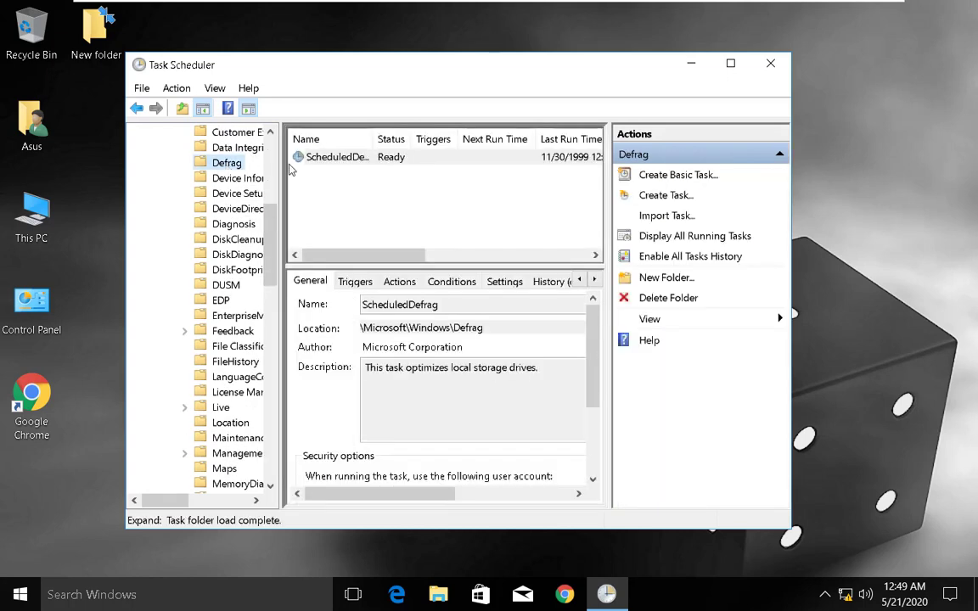
End all instances of the ScheduledDefrag task, disable it, and close Task Scheduler
left_click(375, 161)
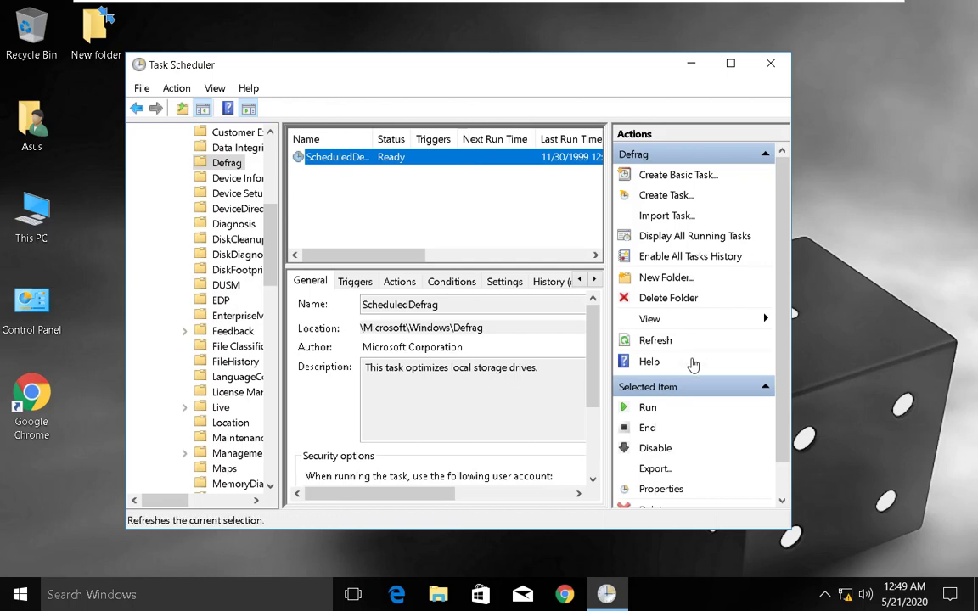
left_click_drag(784, 375, 784, 407)
left_click(631, 390)
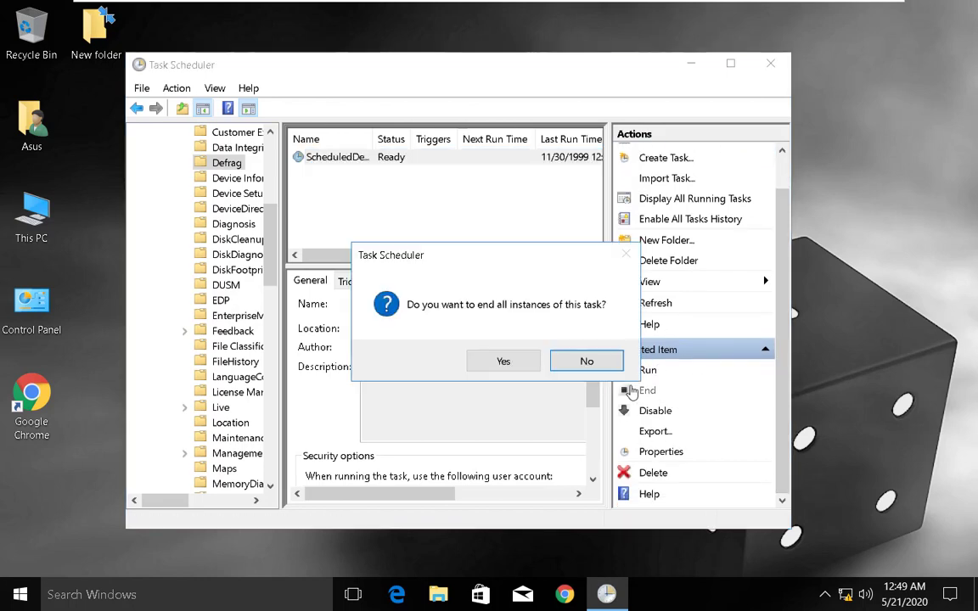
left_click(526, 363)
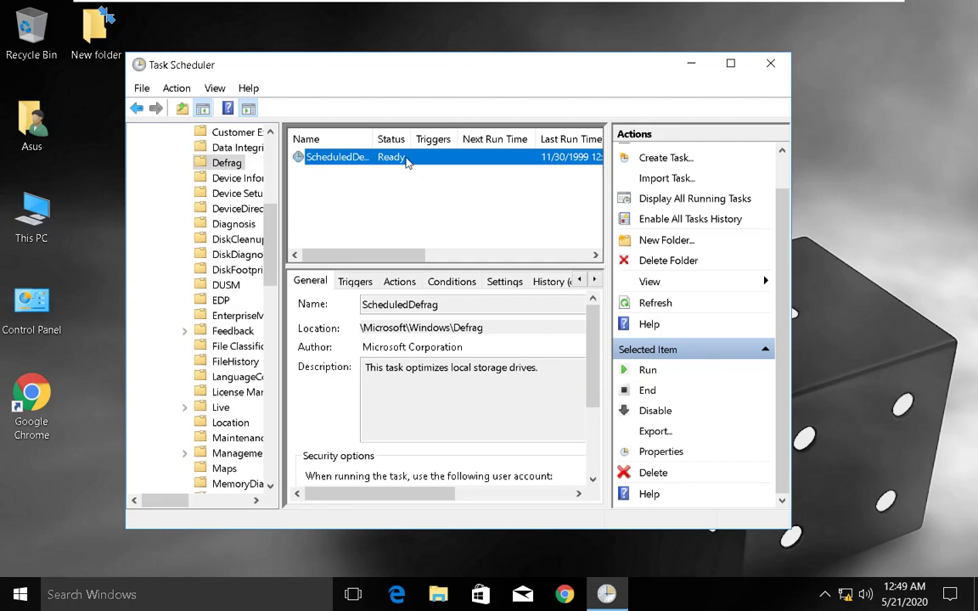
left_click(653, 414)
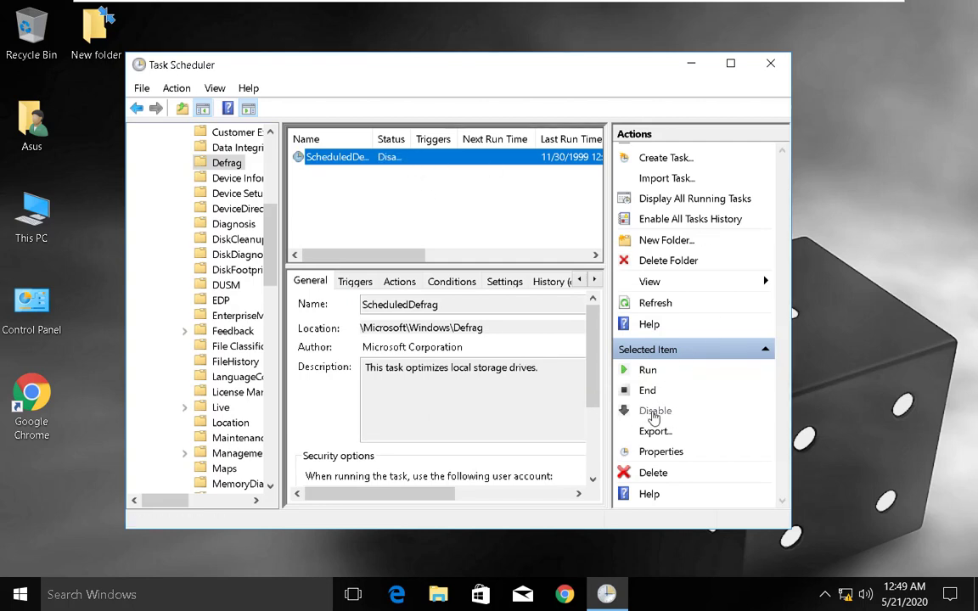
left_click(770, 65)
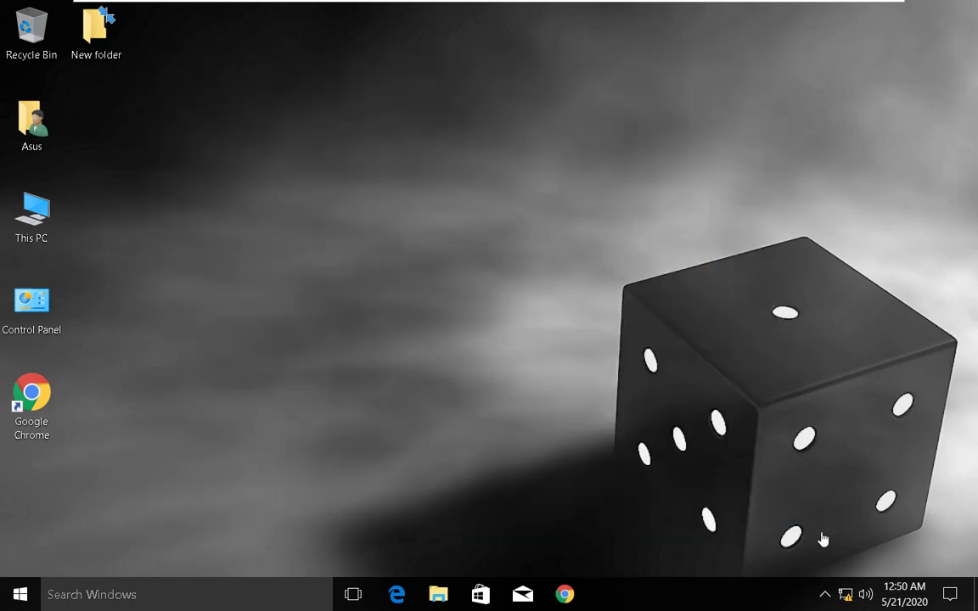
Check the Windows Update status under Update & security in Windows Settings, and close Settings
left_click(17, 596)
left_click(20, 513)
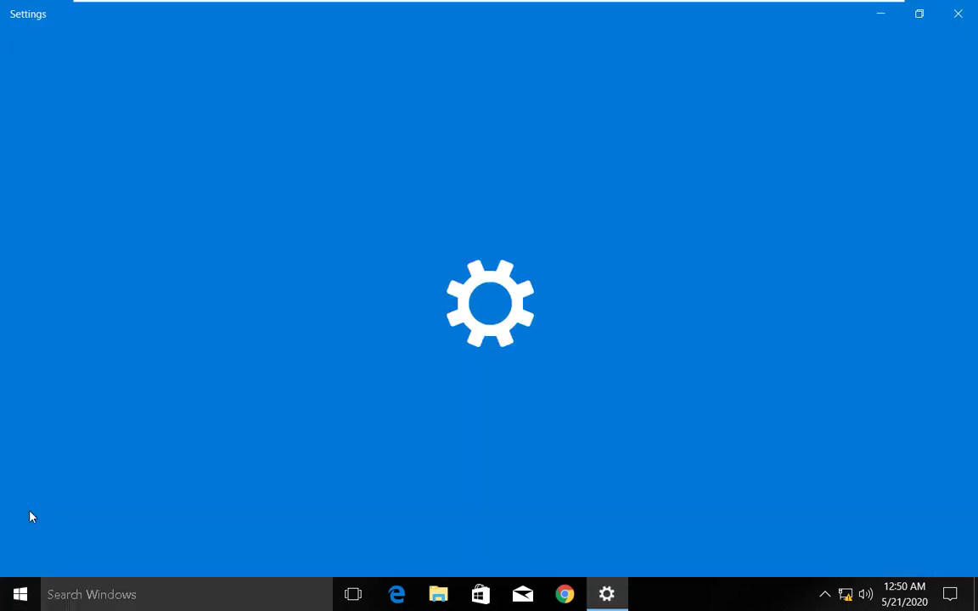
left_click(740, 348)
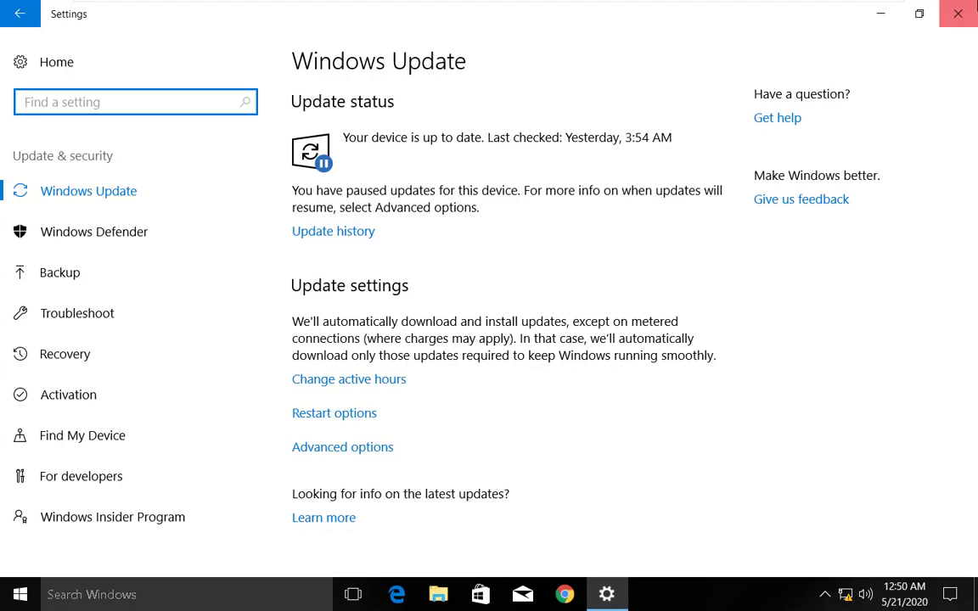
left_click(959, 14)
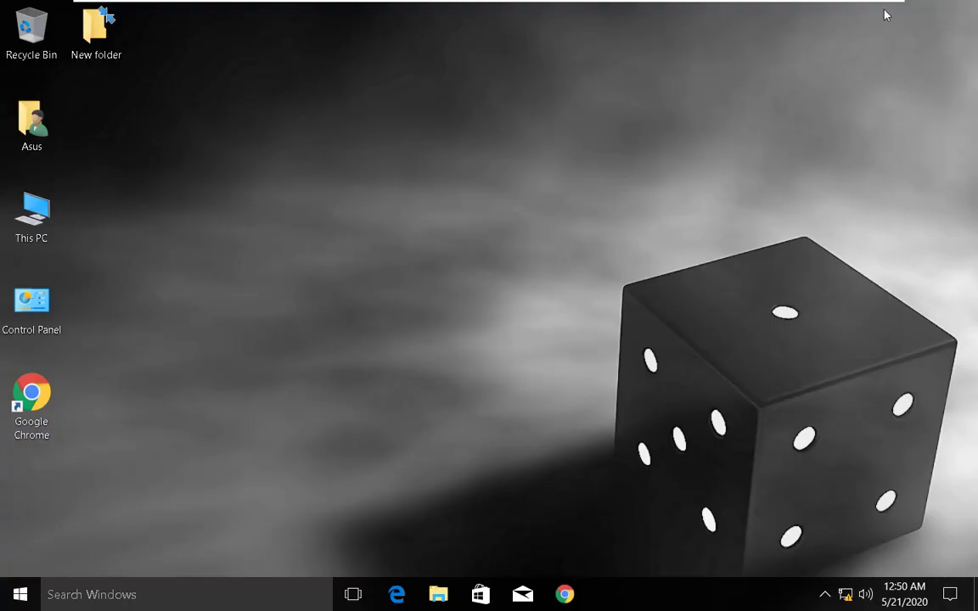
Open Device Manager and expand the Disk drives category
right_click(5, 591)
left_click(63, 244)
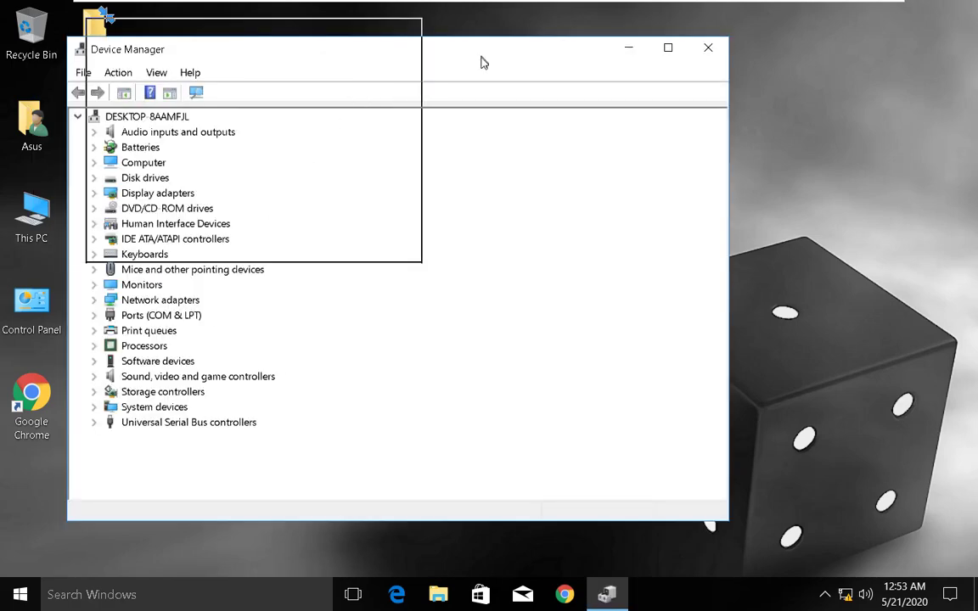
left_click(204, 176)
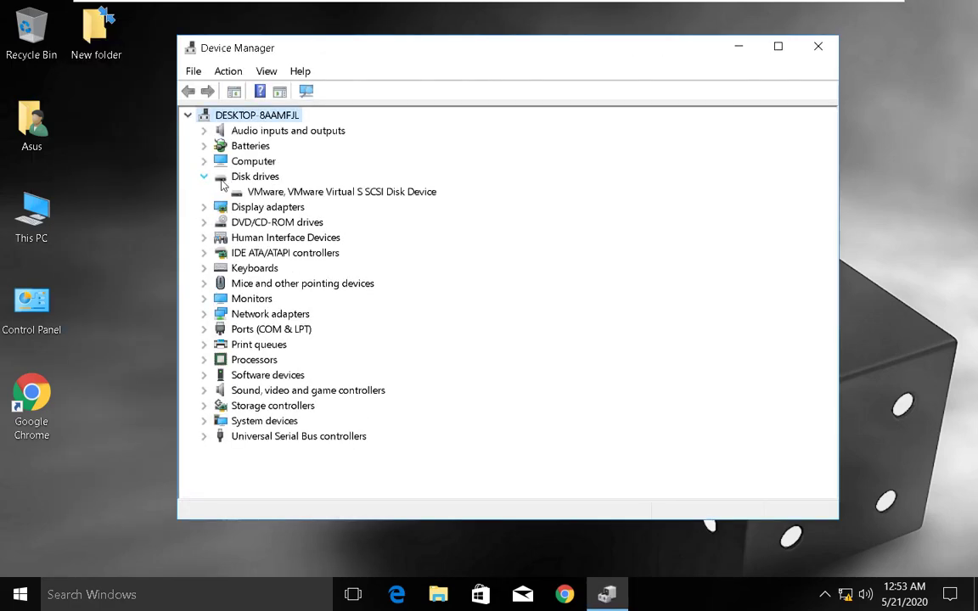
Run an automatic driver update for the VMware Virtual S SCSI Disk Device, and close Device Manager
left_click(268, 194)
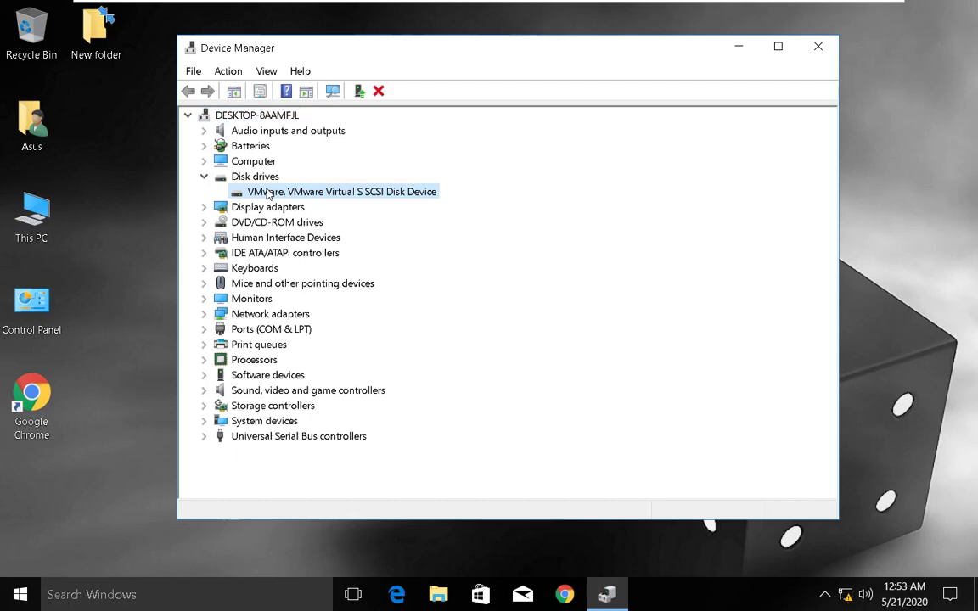
right_click(268, 194)
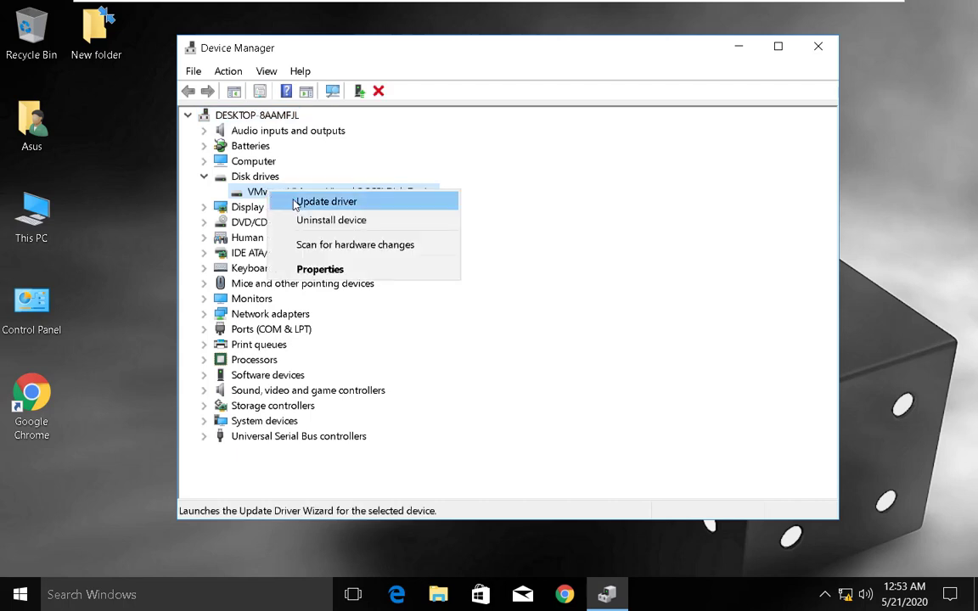
left_click(297, 203)
left_click(412, 250)
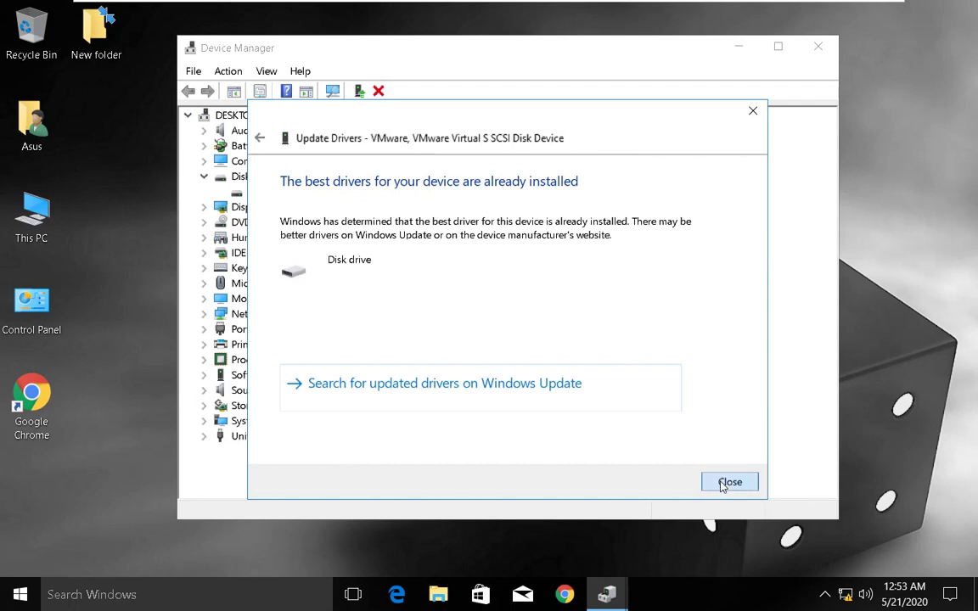
left_click(727, 481)
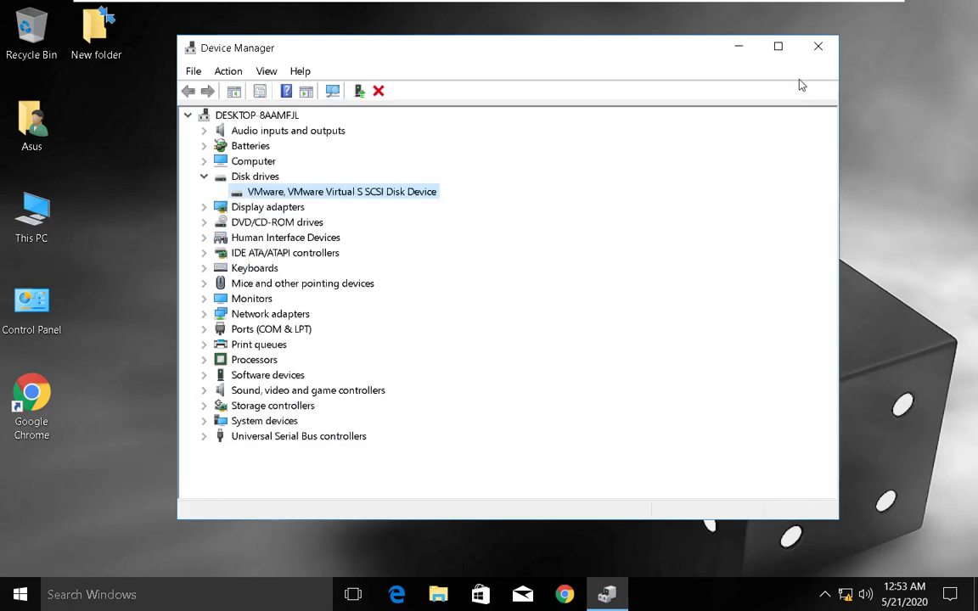
left_click(816, 45)
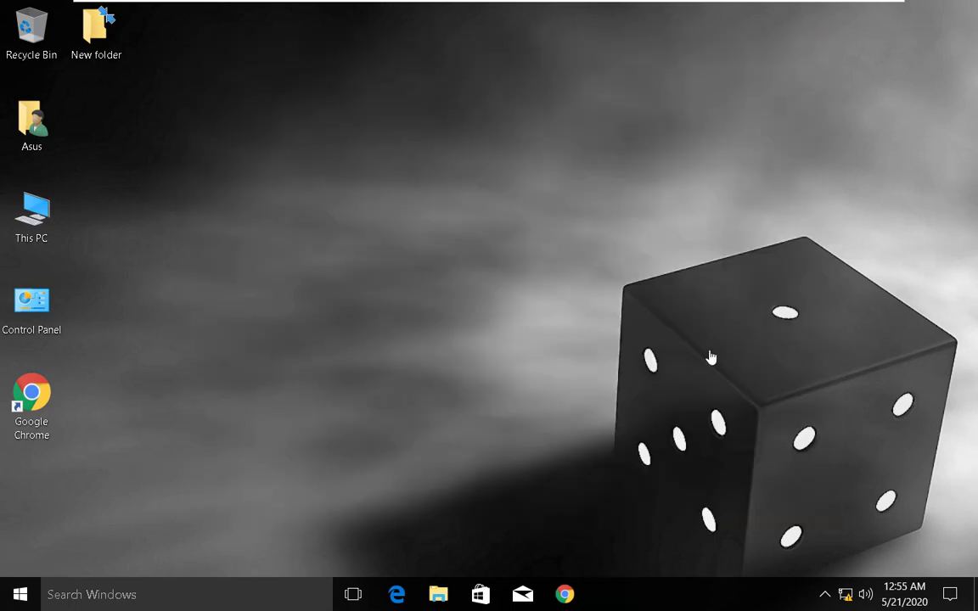
Search Windows for "cmd" and open Command Prompt as administrator
left_click(99, 595)
type("cmd")
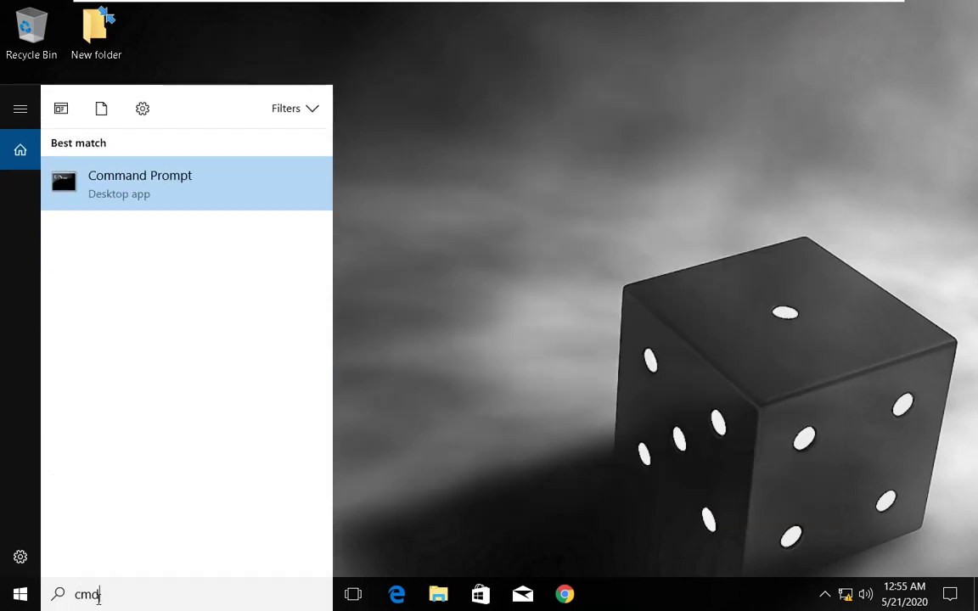
right_click(139, 183)
left_click(200, 197)
Stop the Superfetch service by running the command "net.exe stop superfetch"
type("net.exe")
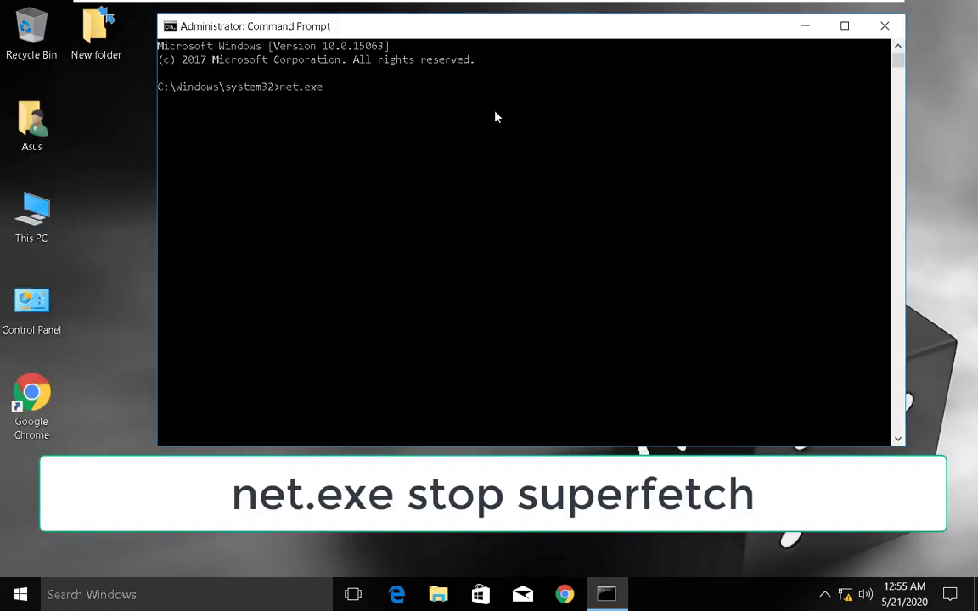
type(" stop superfetch")
key("Return")
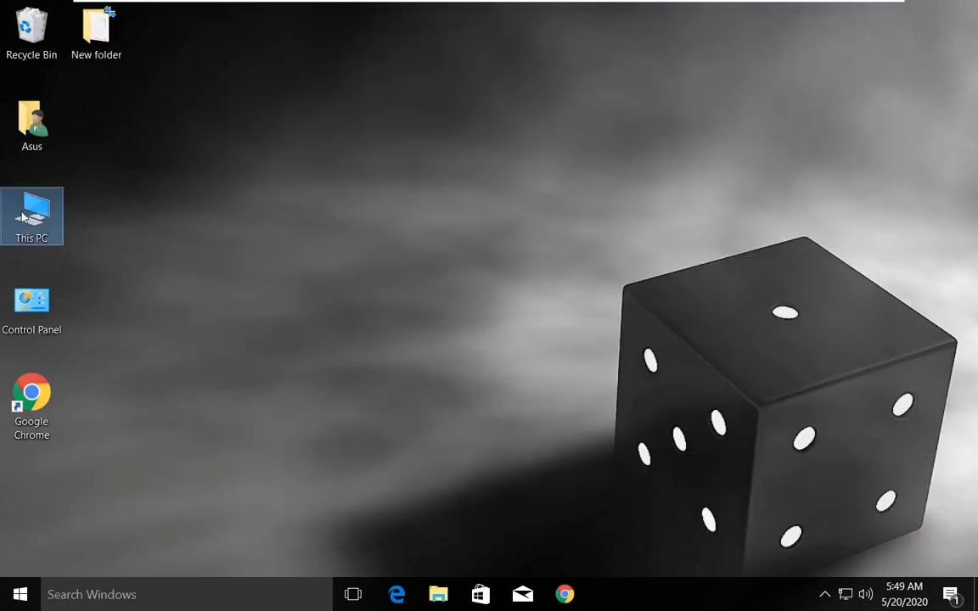
Open the properties of This PC and bring up the advanced section of System Properties
right_click(26, 212)
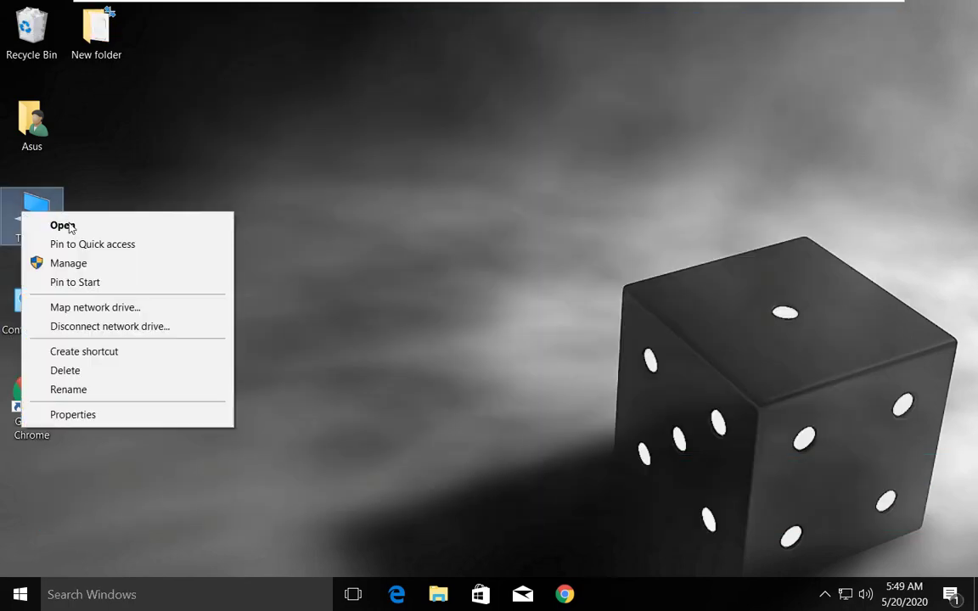
left_click(73, 414)
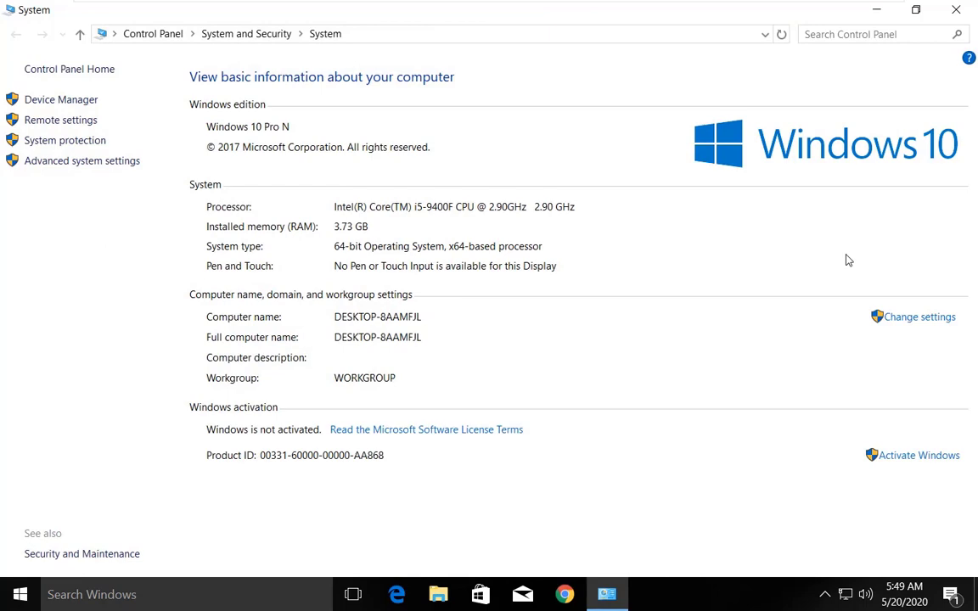
left_click(915, 319)
left_click_drag(266, 81, 558, 22)
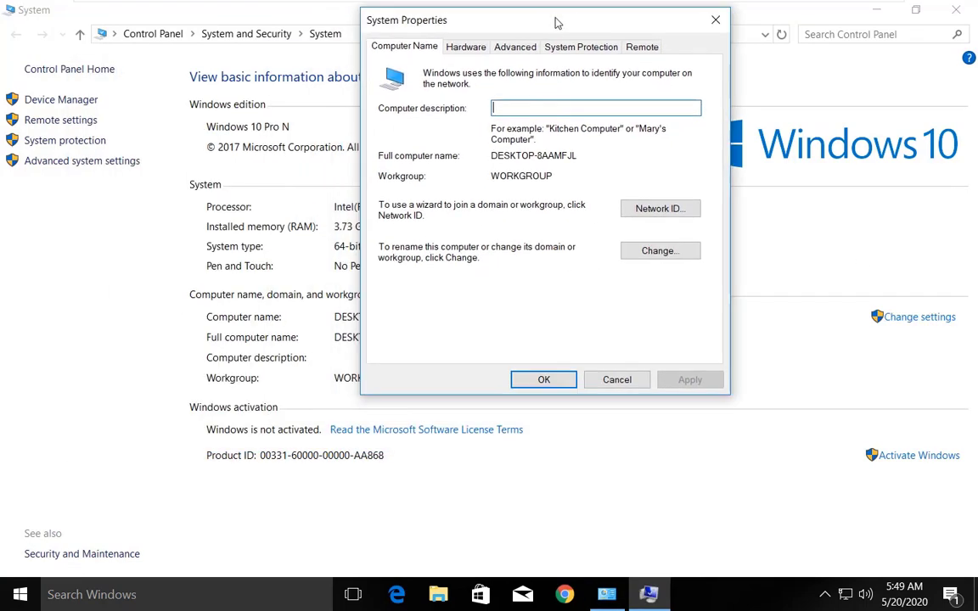
left_click(513, 47)
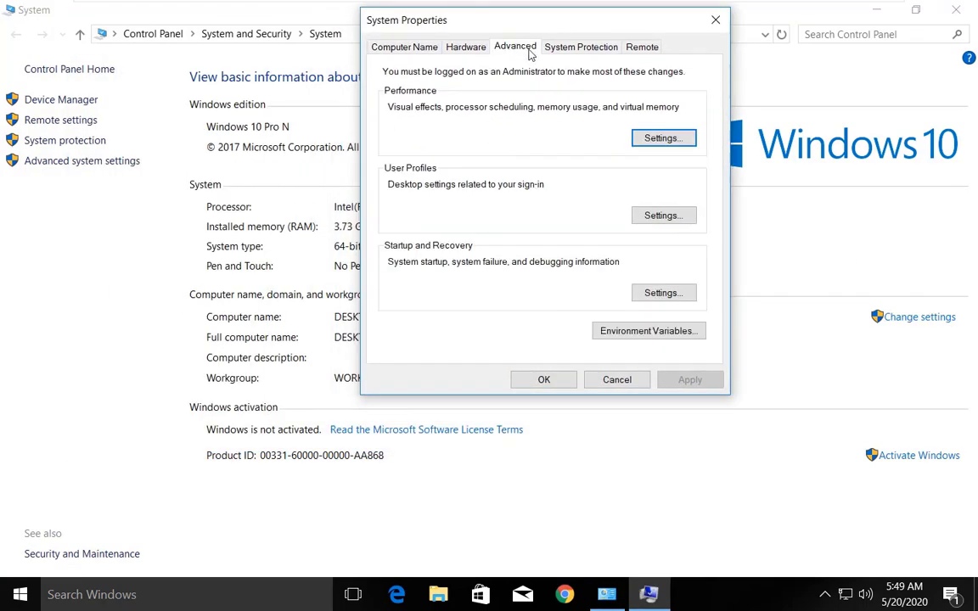
Open the Virtual Memory settings from the advanced Performance Options
left_click(660, 141)
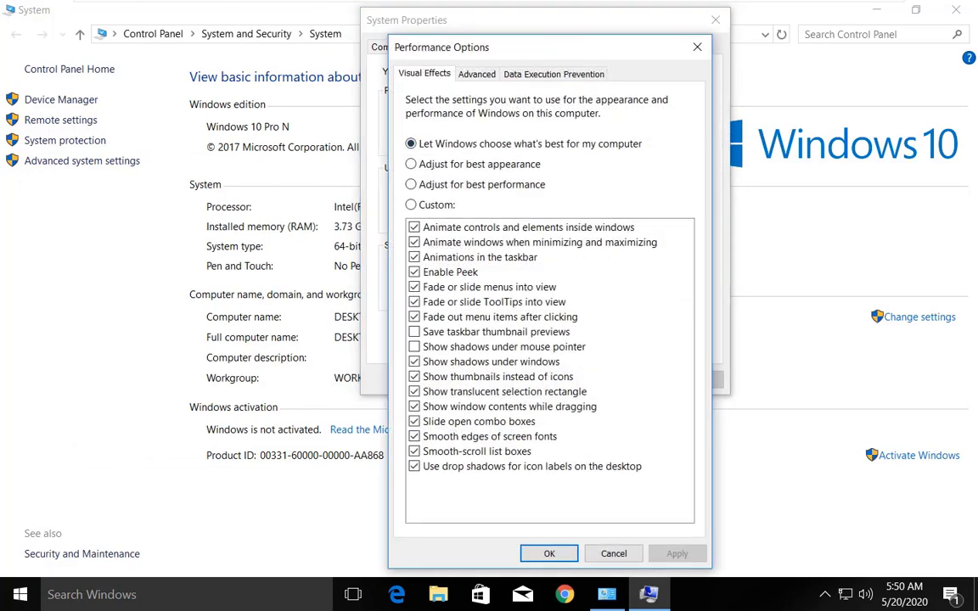
left_click_drag(498, 43, 500, 16)
left_click(478, 44)
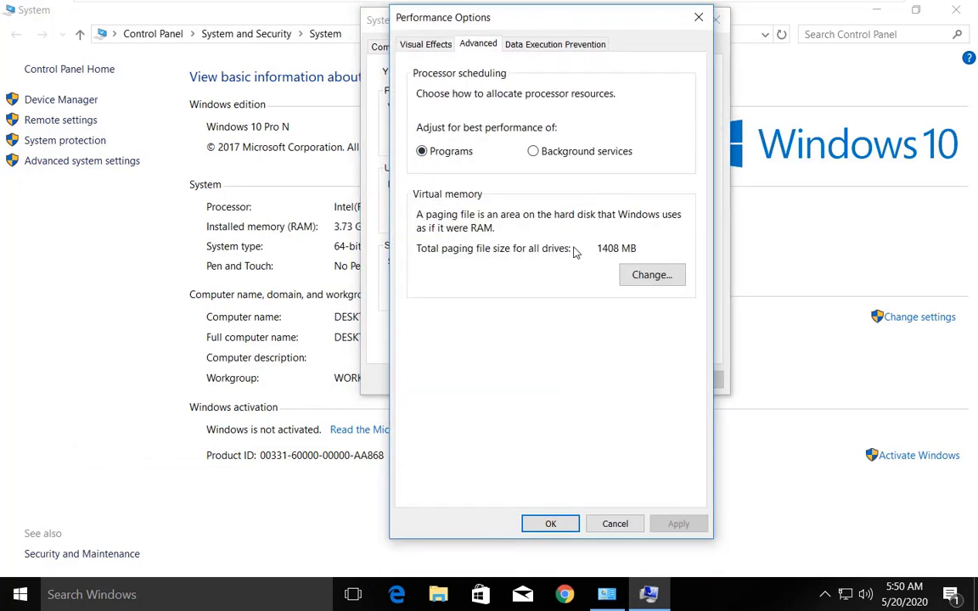
left_click(649, 277)
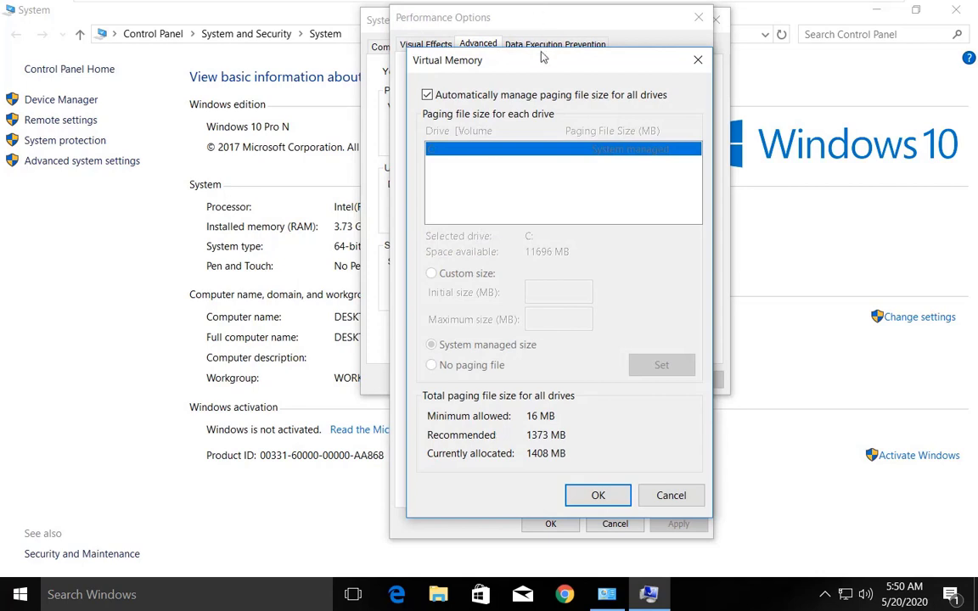
Disable automatic paging file management and set a custom paging file for drive C: with initial and maximum sizes of 2716 MB
left_click_drag(541, 53, 542, 45)
left_click(433, 90)
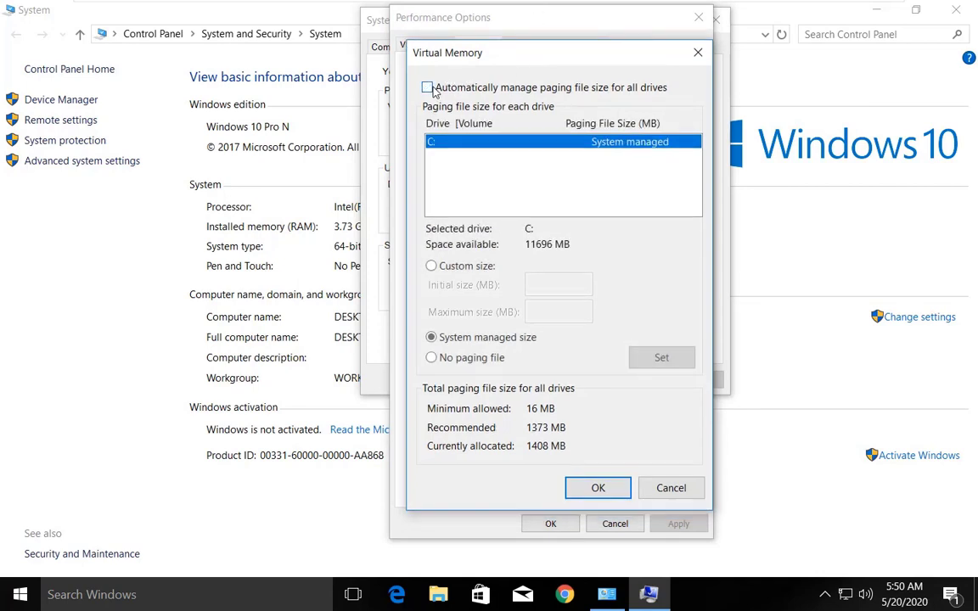
left_click(432, 268)
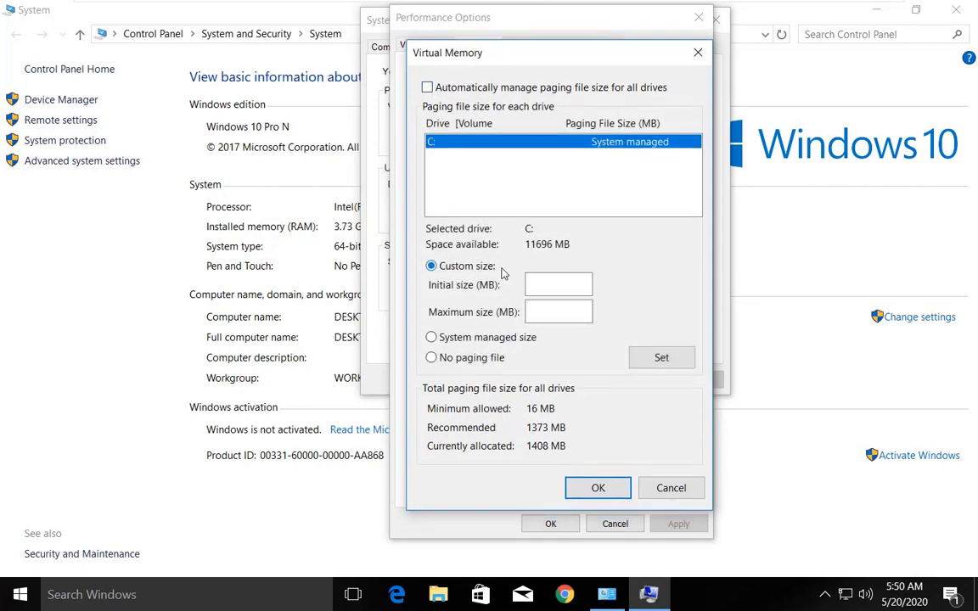
left_click(542, 287)
type("27")
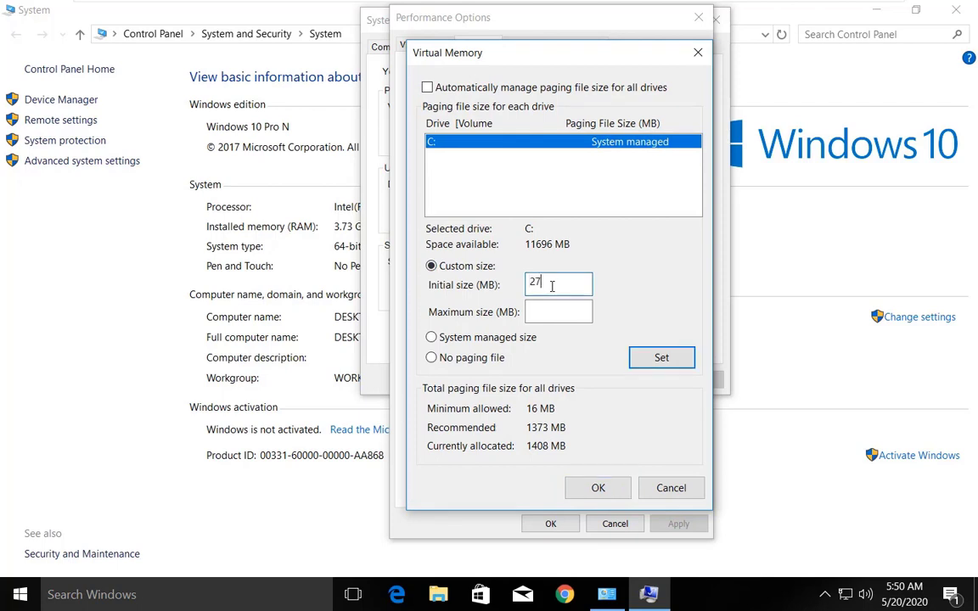
left_click(553, 314)
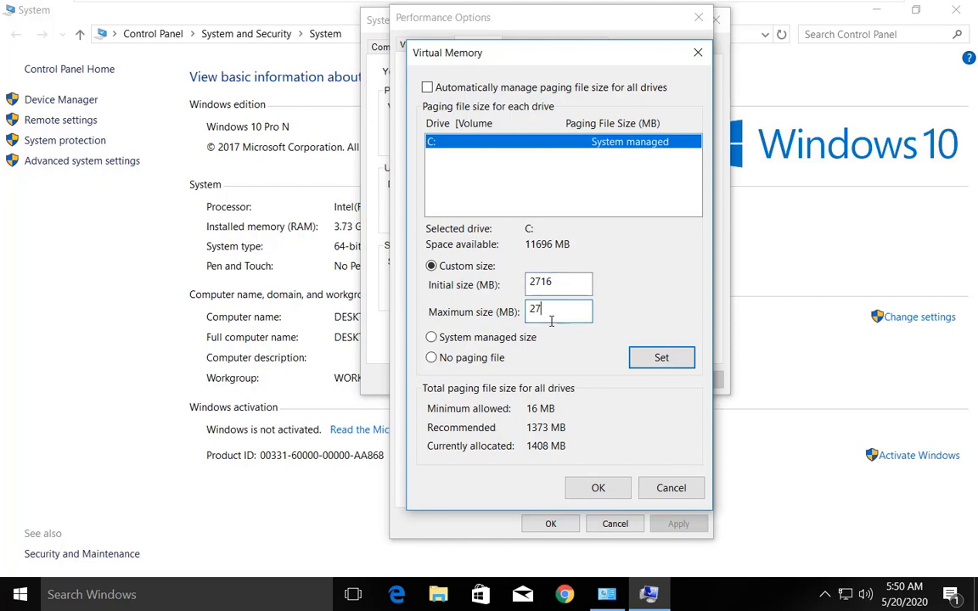
left_click(637, 359)
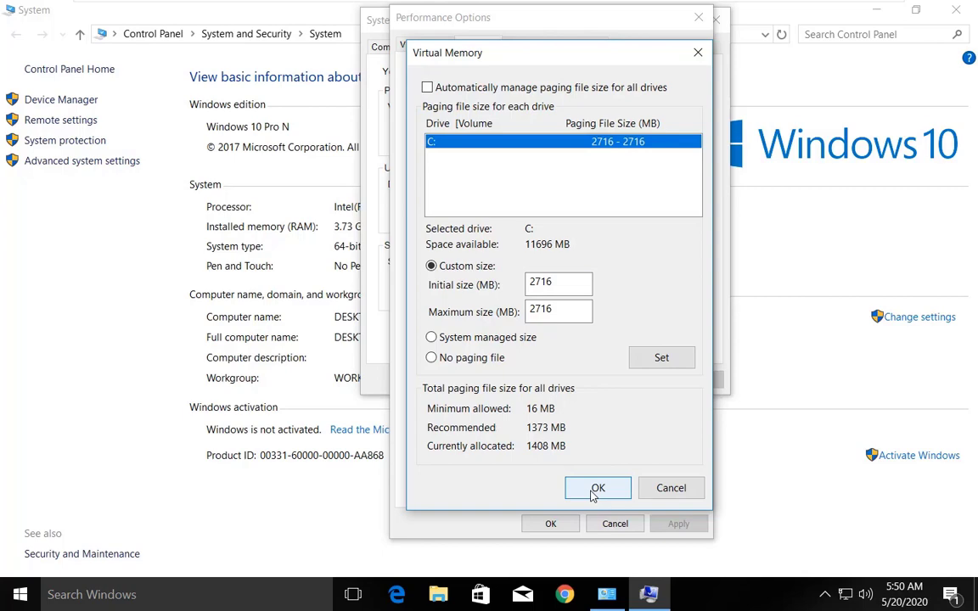
Confirm the virtual memory changes through all open dialogs, answer the restart prompt, and close the System window
left_click(595, 490)
left_click(602, 363)
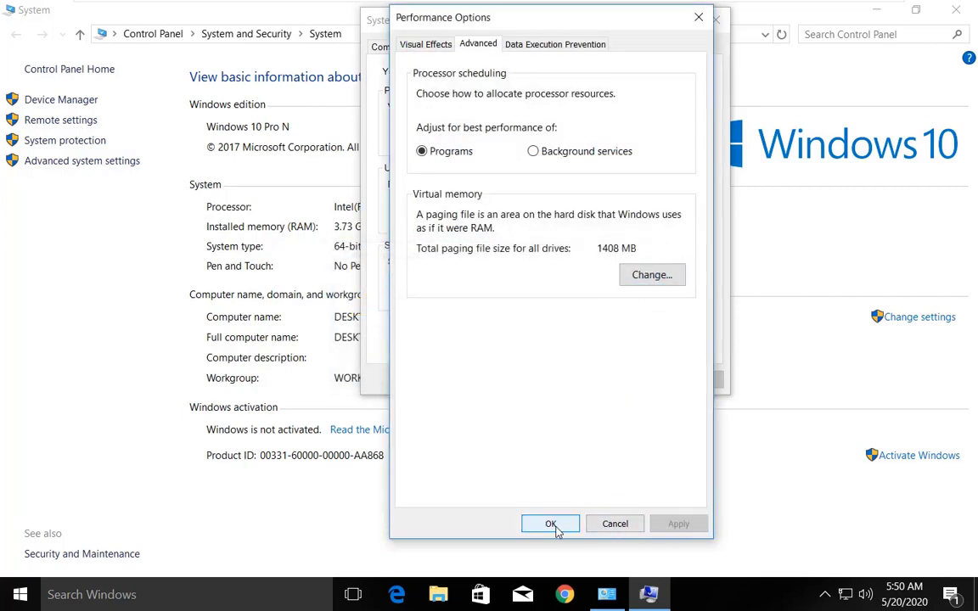
left_click(556, 528)
left_click(572, 387)
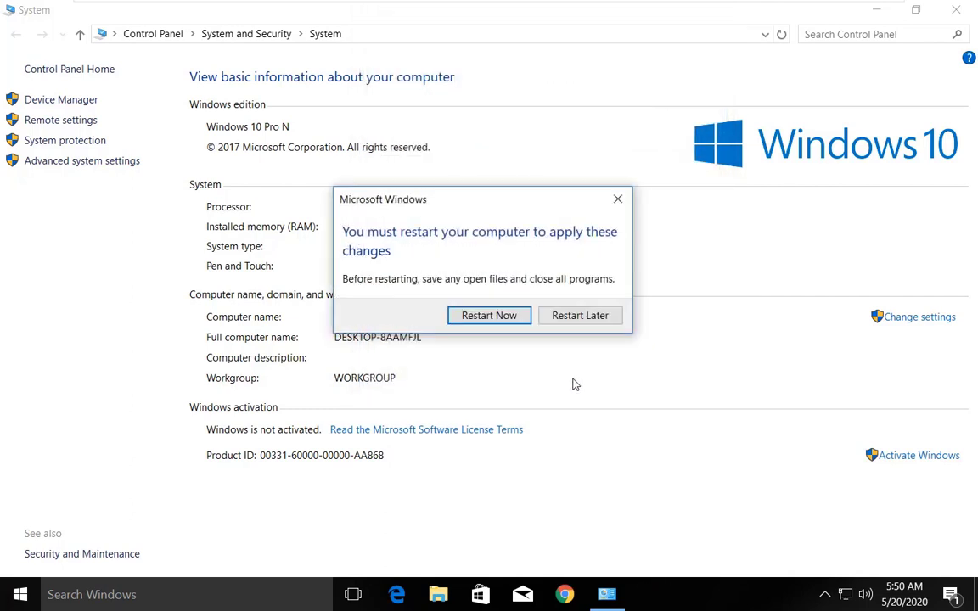
left_click(513, 322)
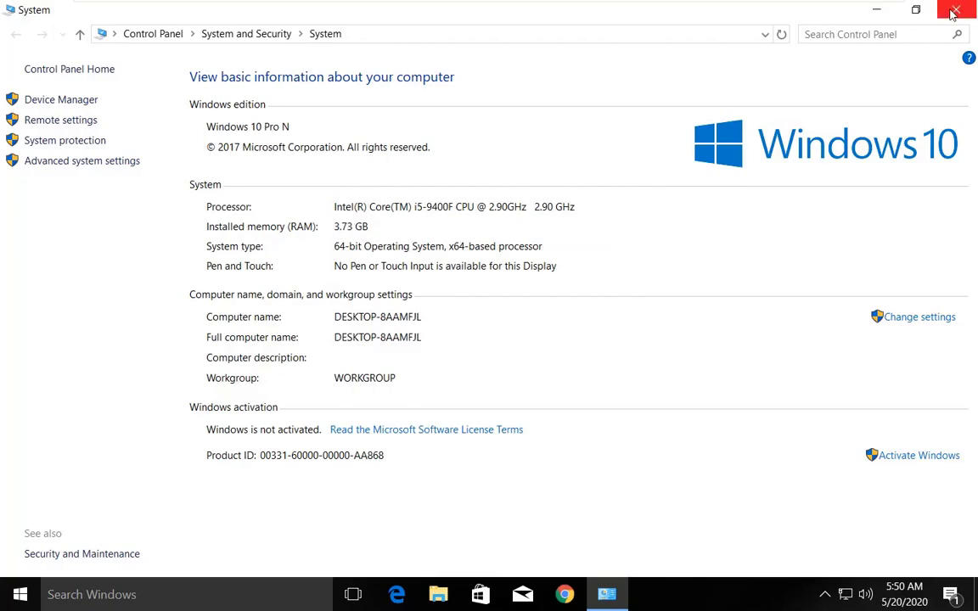
left_click(953, 12)
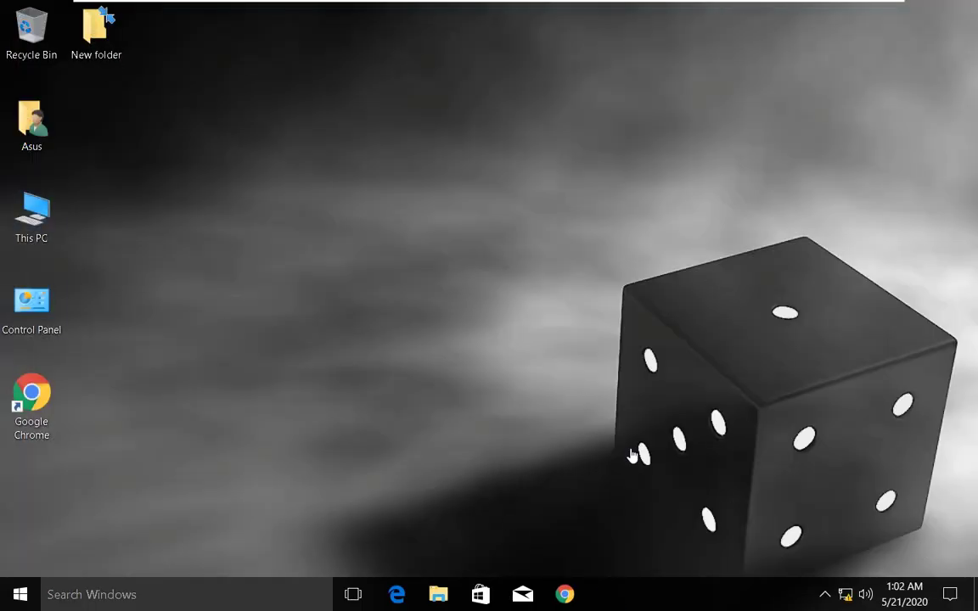
Open Device Manager and show the properties of the Standard SATA AHCI Controller under IDE ATA/ATAPI controllers
right_click(20, 597)
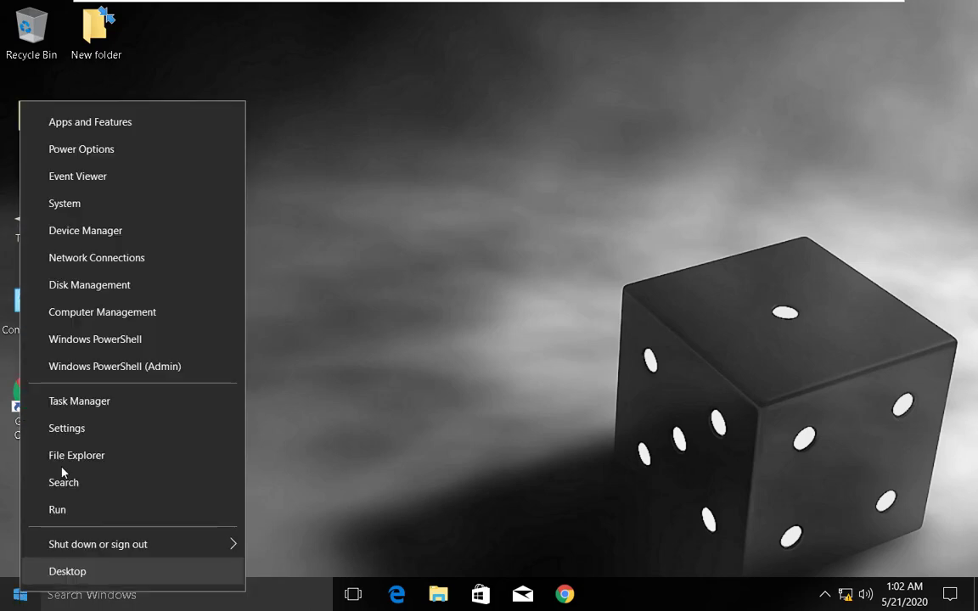
left_click(98, 241)
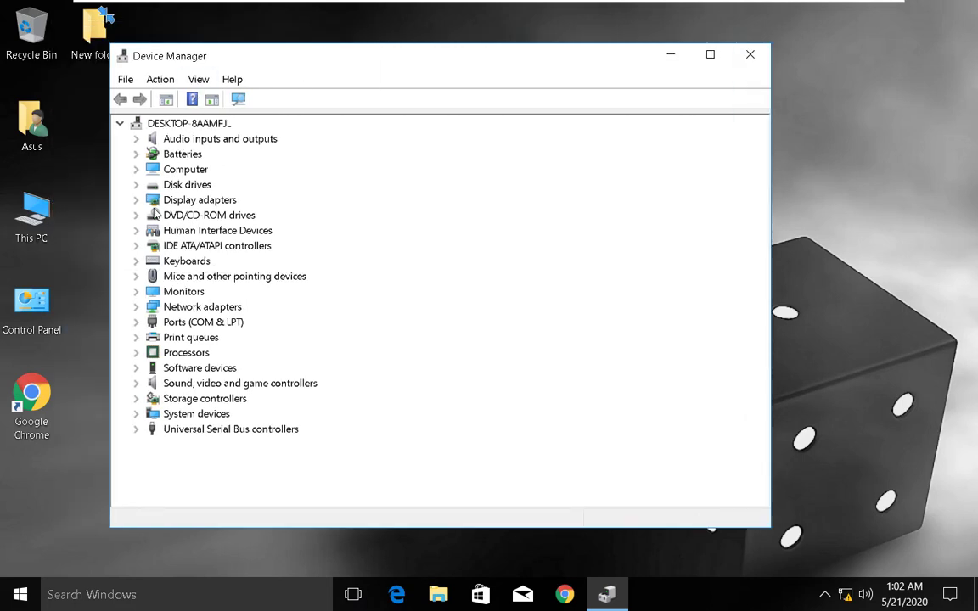
left_click(136, 246)
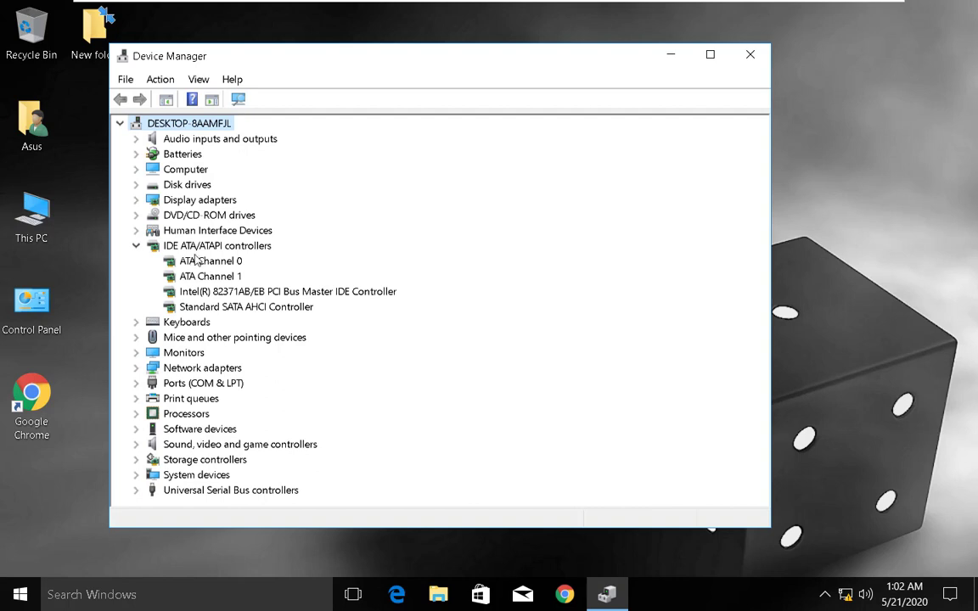
left_click(227, 311)
right_click(217, 310)
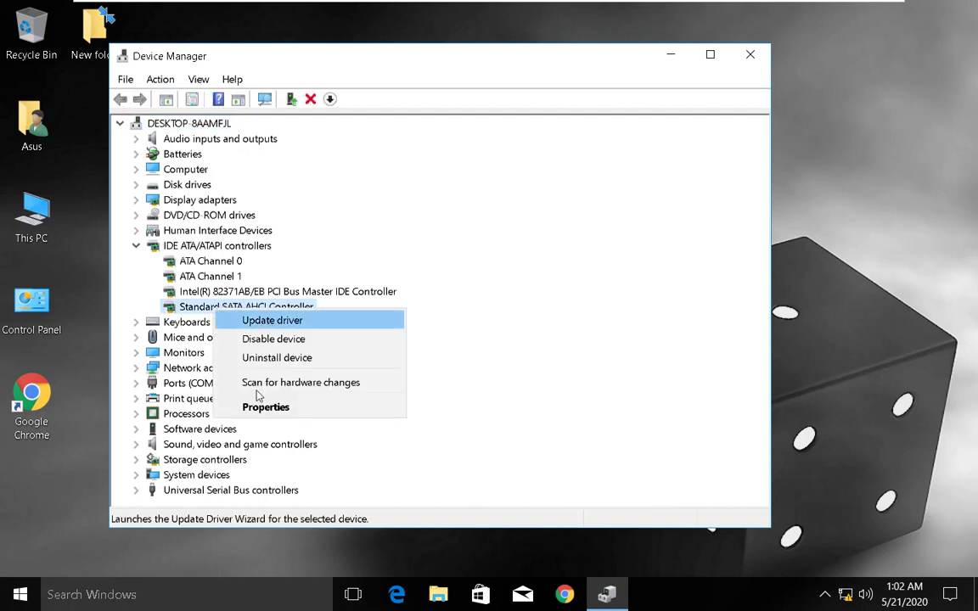
left_click(258, 409)
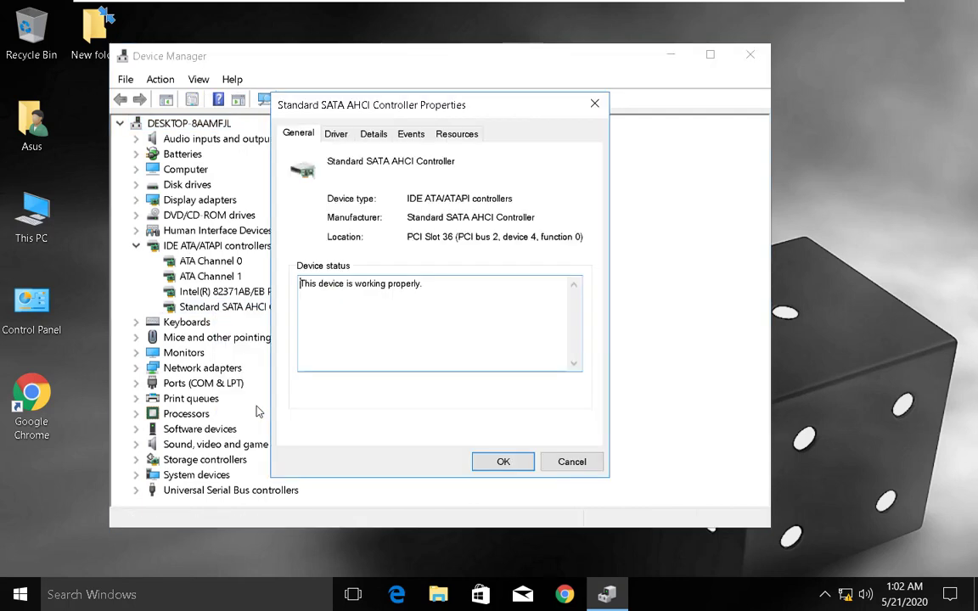
View the SATA AHCI controller's driver file details, and display its Device instance path property
left_click(337, 138)
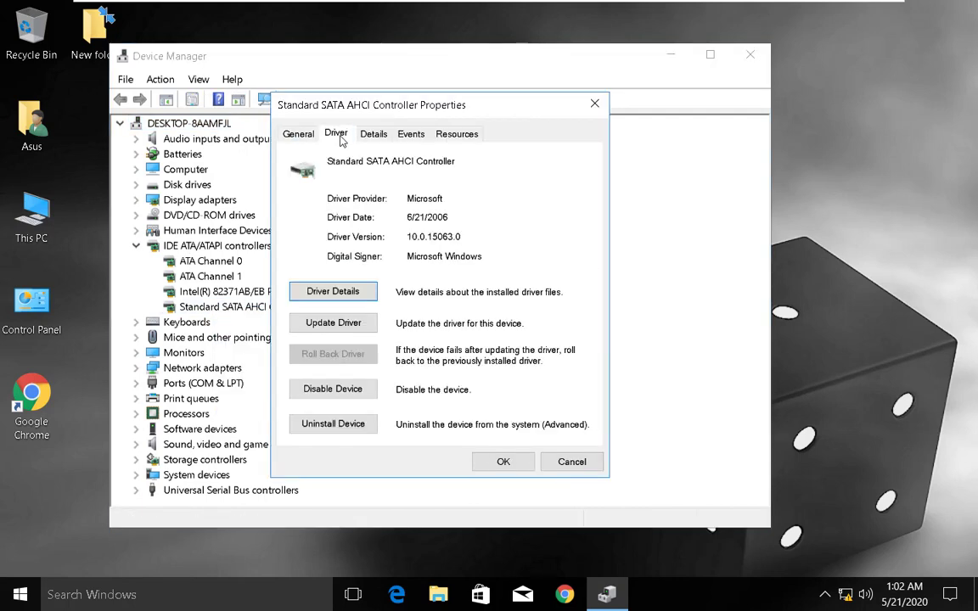
left_click(336, 291)
left_click(523, 472)
left_click(382, 133)
left_click(391, 217)
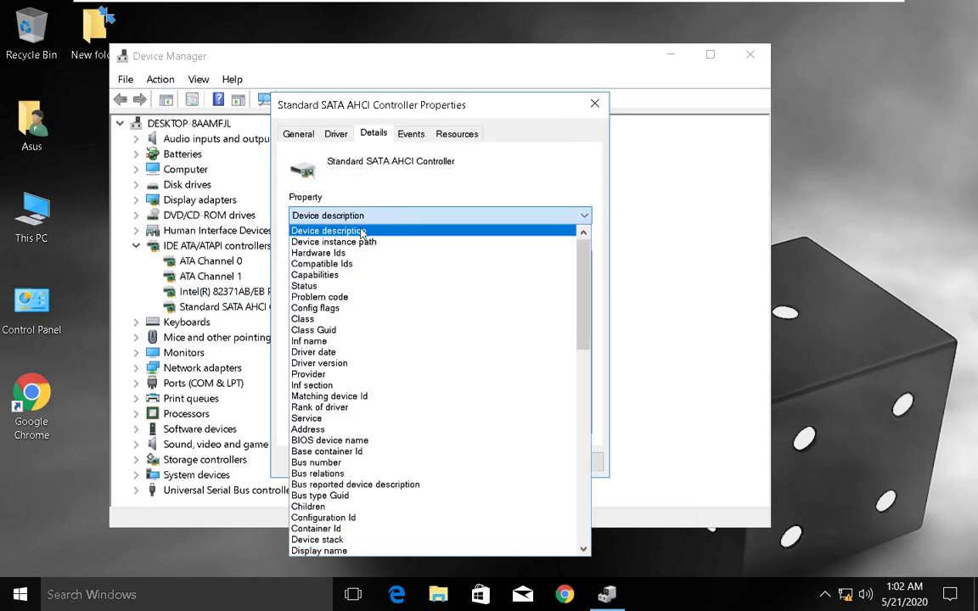
left_click(382, 242)
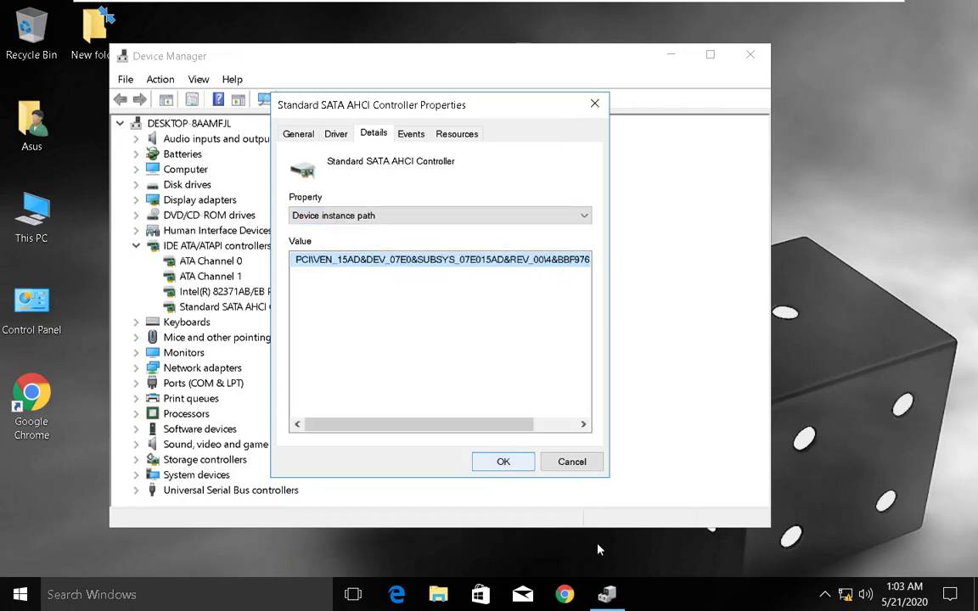
Open Snipping Tool and capture a snip of the controller's Device instance path value, keeping the snip window aside for reference
left_click(182, 596)
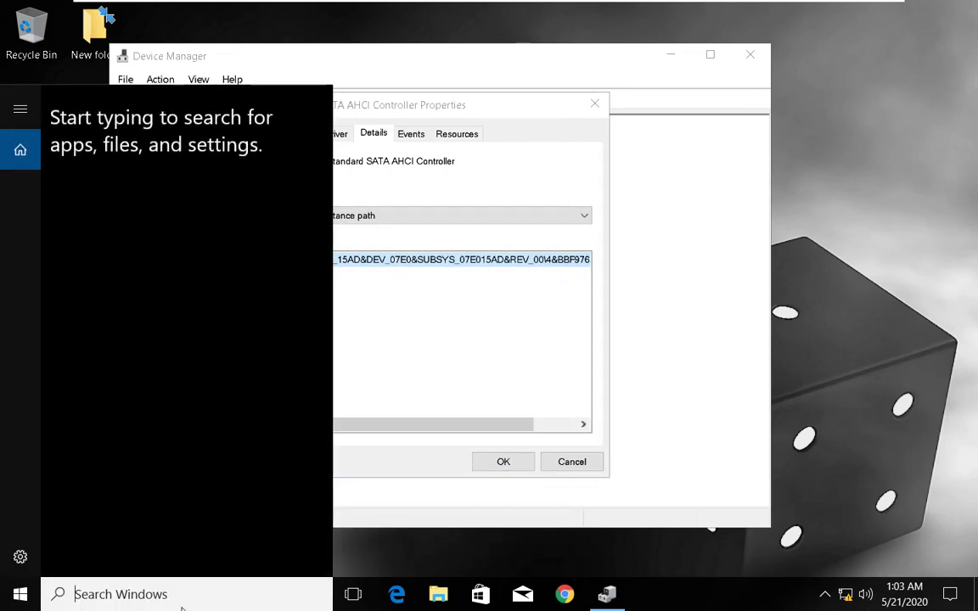
type("sni")
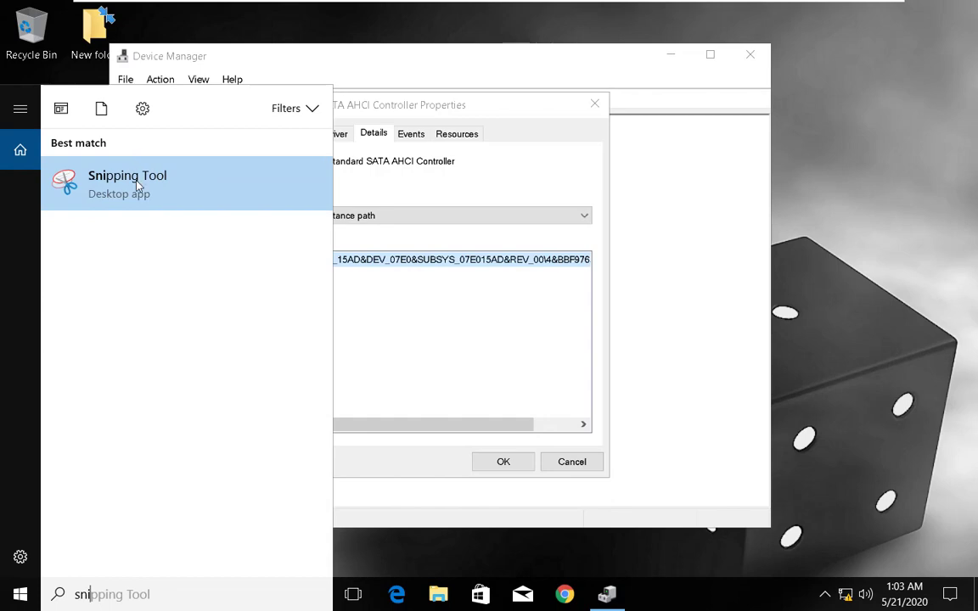
left_click(135, 190)
left_click_drag(491, 179, 622, 97)
left_click(560, 121)
left_click_drag(251, 184, 611, 311)
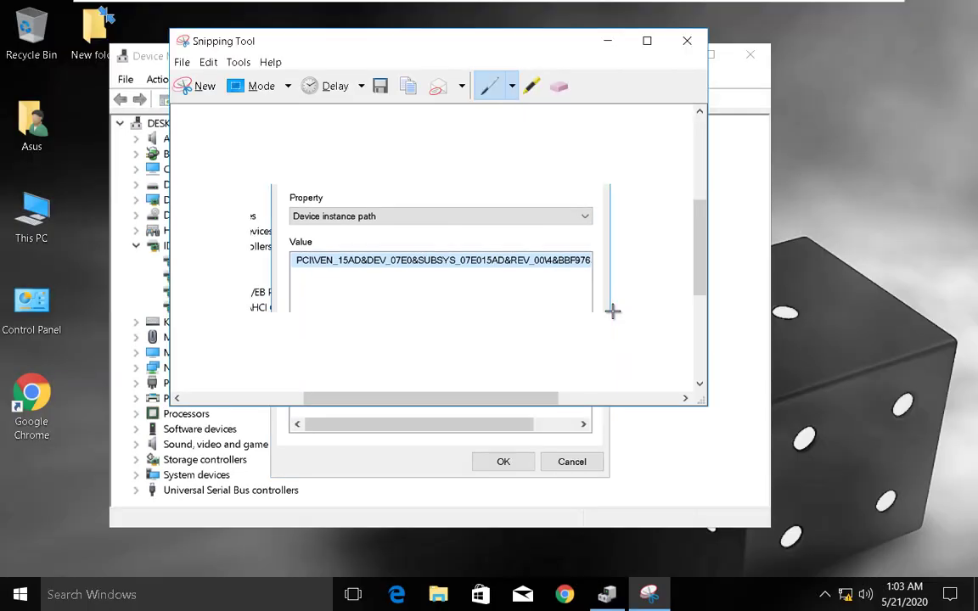
left_click_drag(628, 61, 646, 66)
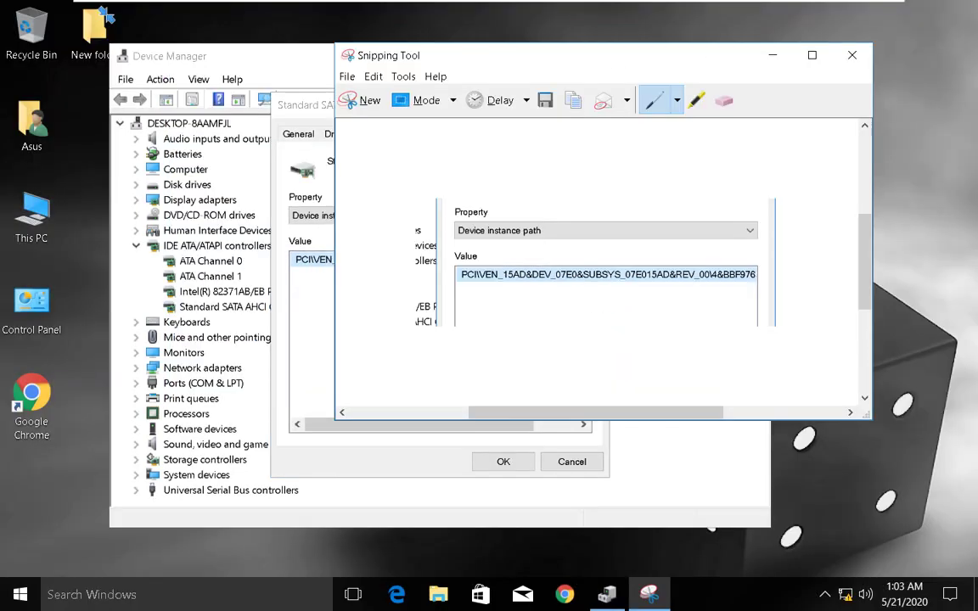
left_click(151, 590)
type("re")
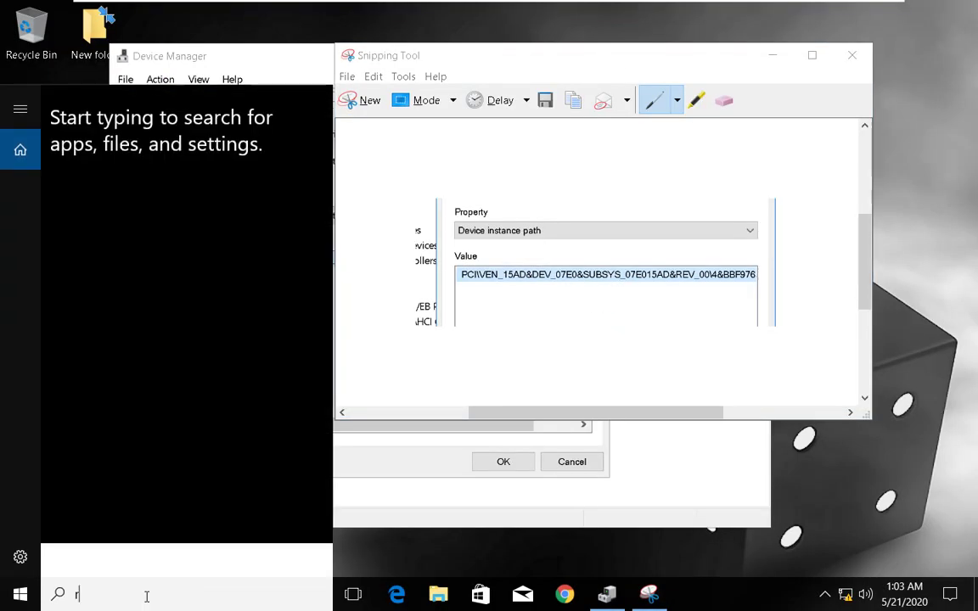
type("ge")
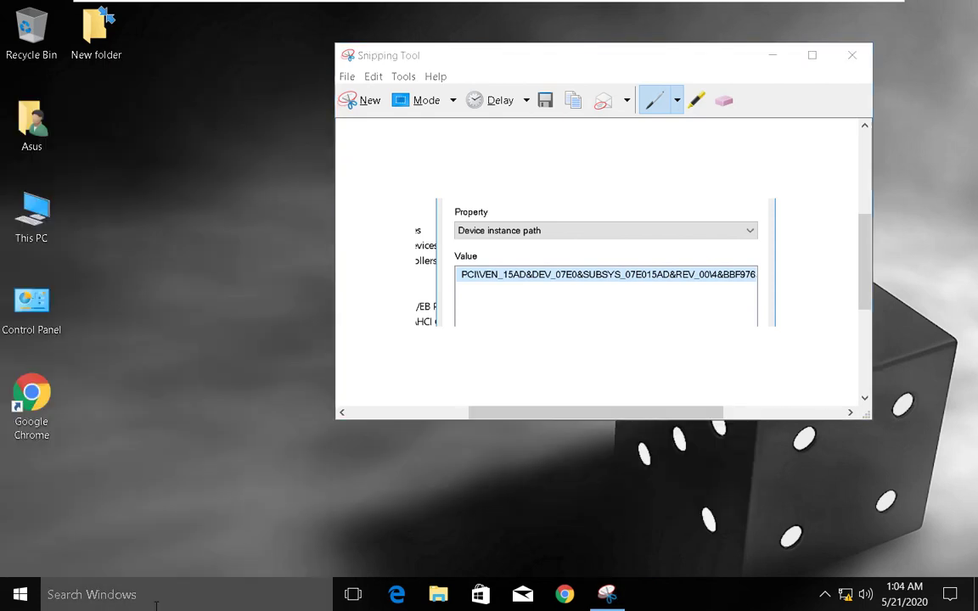
Search Windows for "regedit" and open Registry Editor
left_click(157, 604)
type("reg")
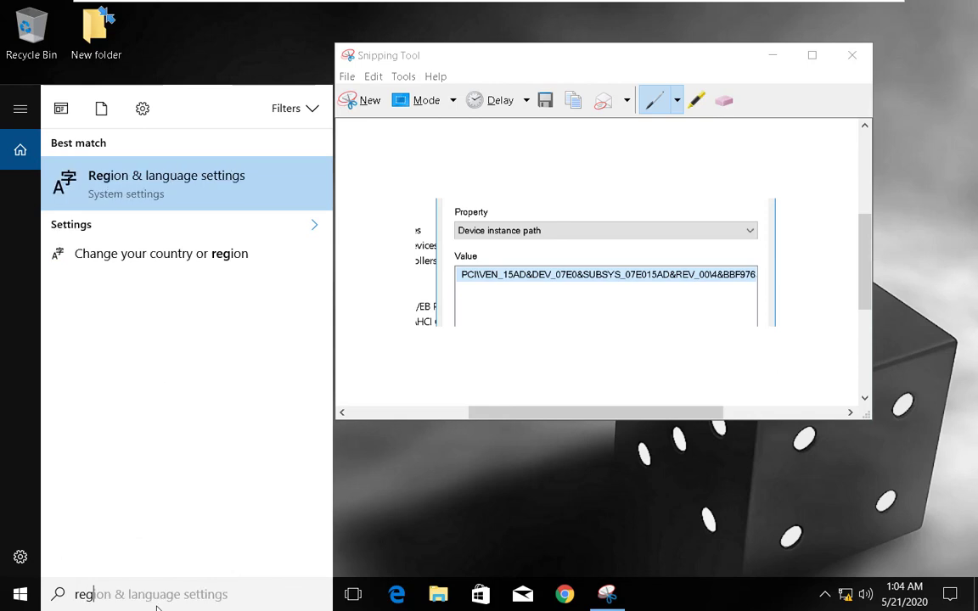
type("edi")
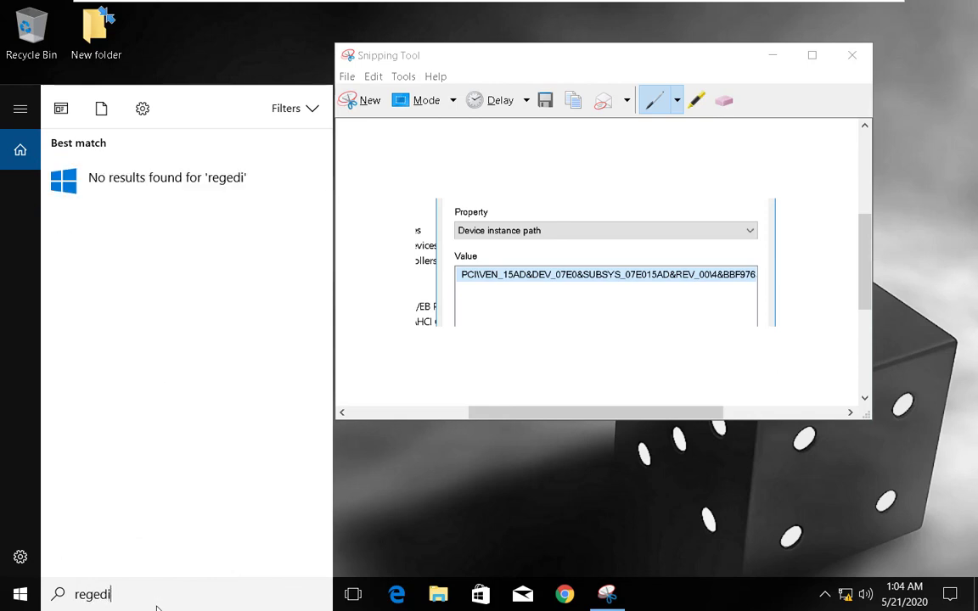
type("t")
right_click(117, 186)
left_click(180, 199)
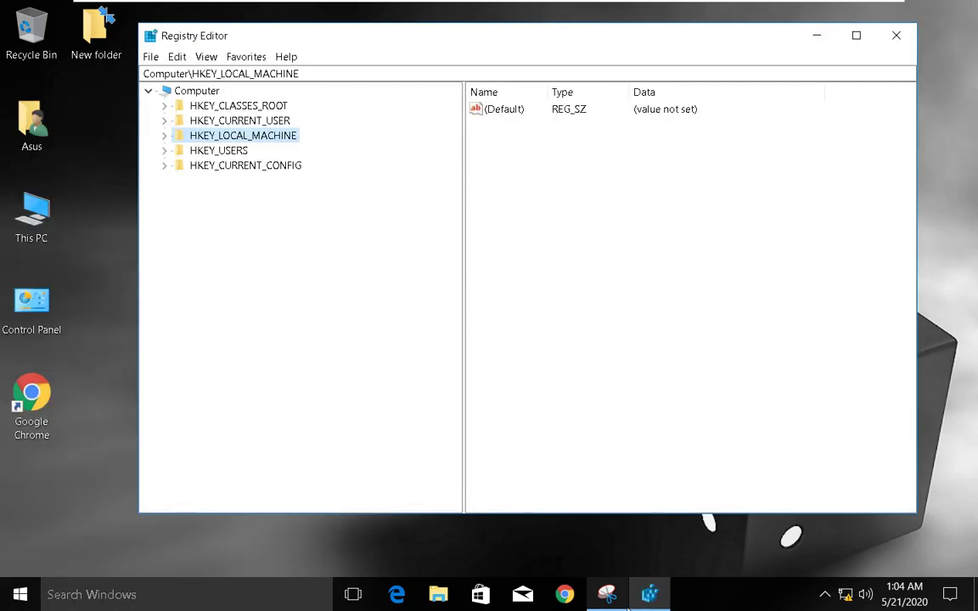
Expand the registry tree to HKEY_LOCAL_MACHINE\SYSTEM\CurrentControlSet\Enum\PCI and list the subkeys of PCI
left_click(163, 136)
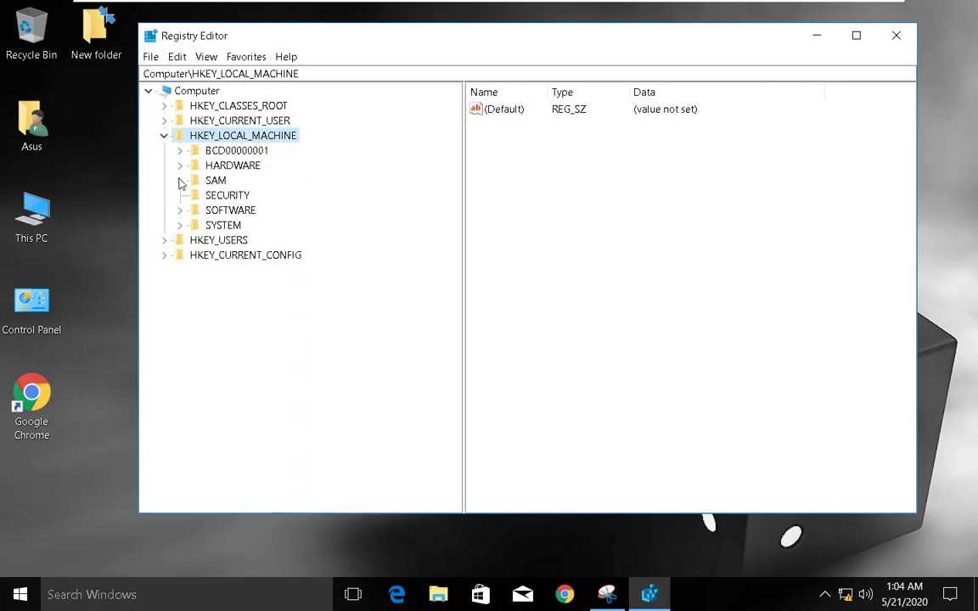
left_click(180, 226)
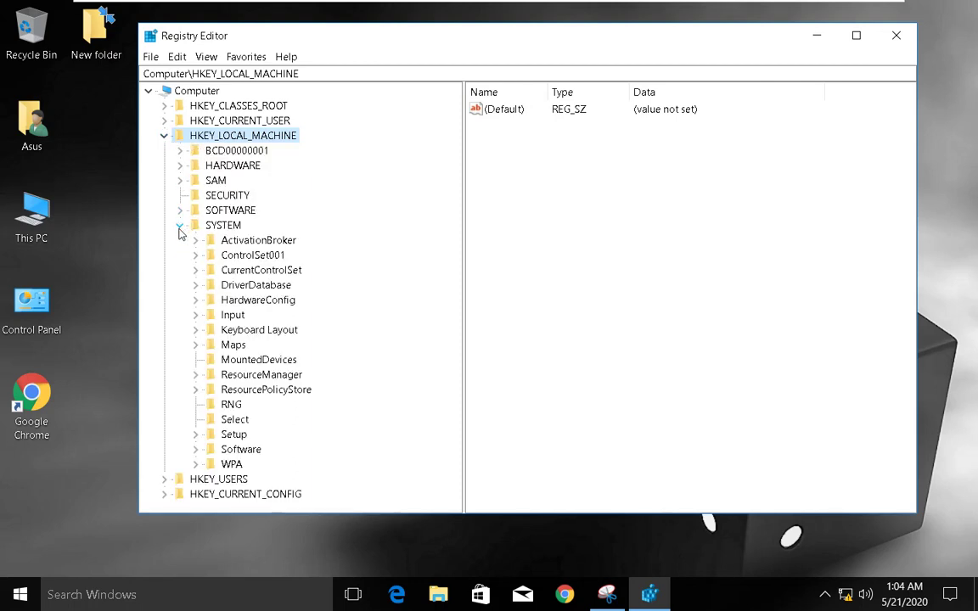
left_click(196, 270)
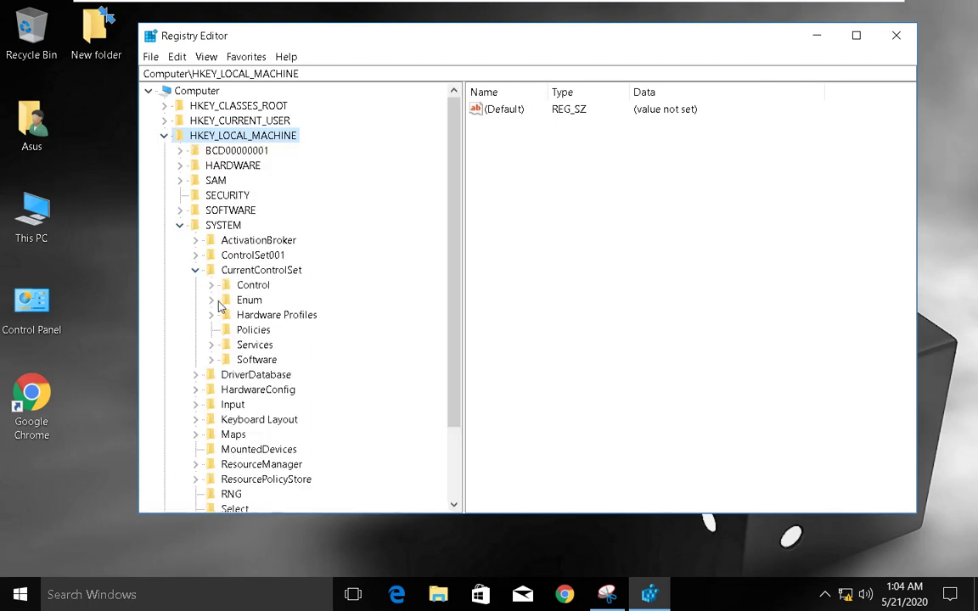
left_click(211, 300)
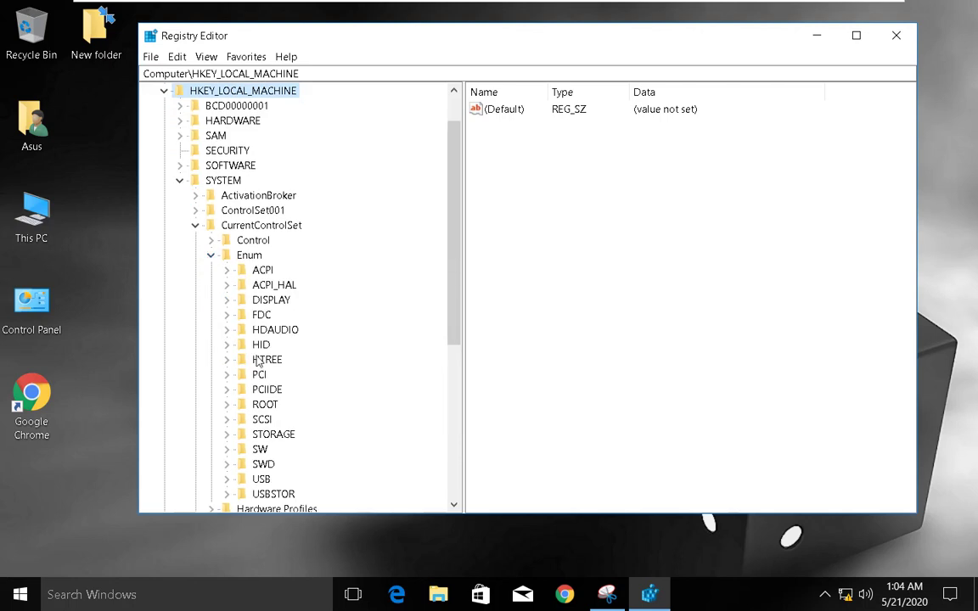
scroll(259, 363, "down", 1)
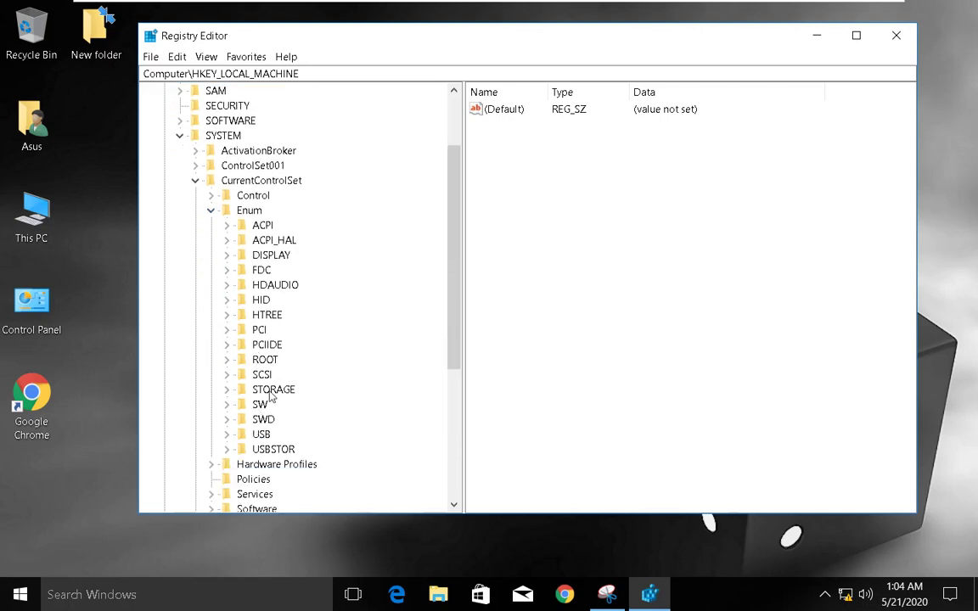
left_click(240, 329)
left_click(226, 329)
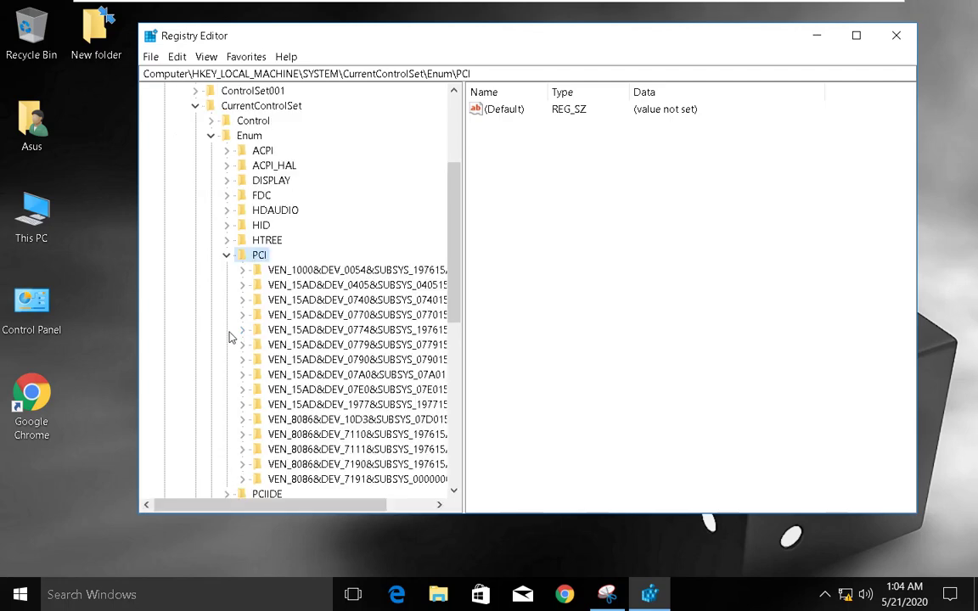
Arrange Registry Editor and the Snipping Tool snip side by side so the full PCI subkey names and the device instance path can be compared
left_click_drag(284, 506, 342, 512)
left_click_drag(611, 39, 436, 67)
left_click(683, 53)
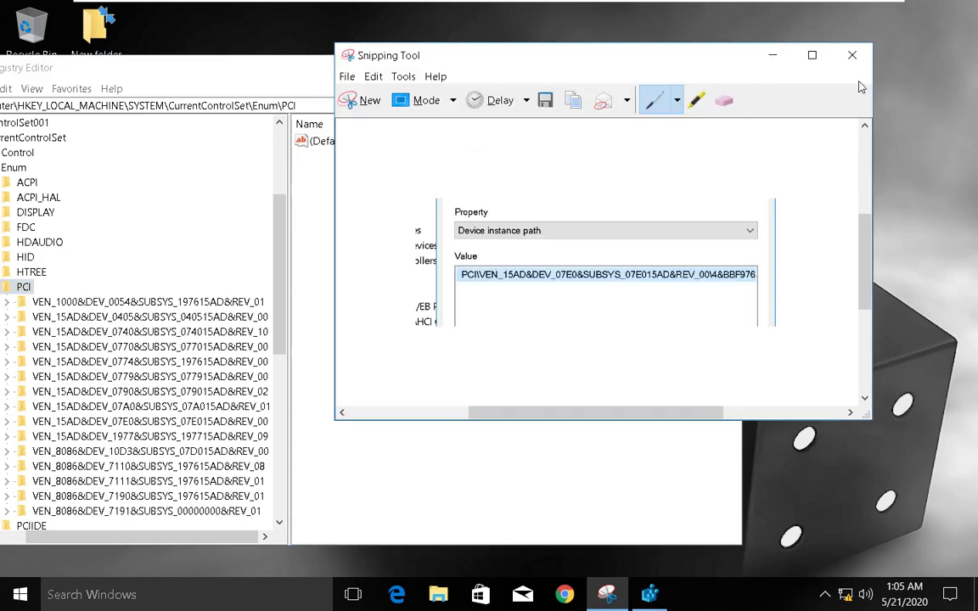
left_click_drag(194, 65, 257, 34)
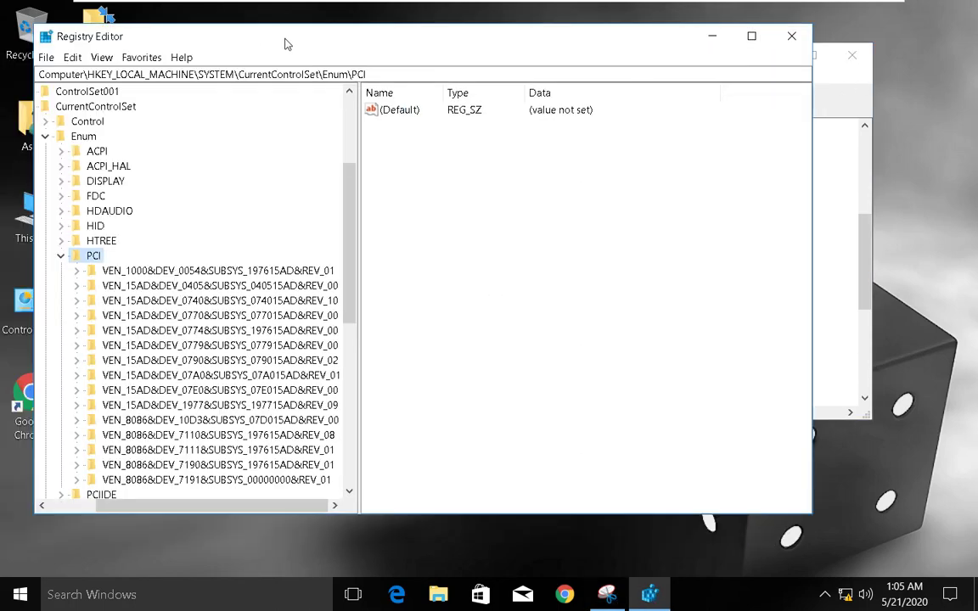
key("alt+Tab")
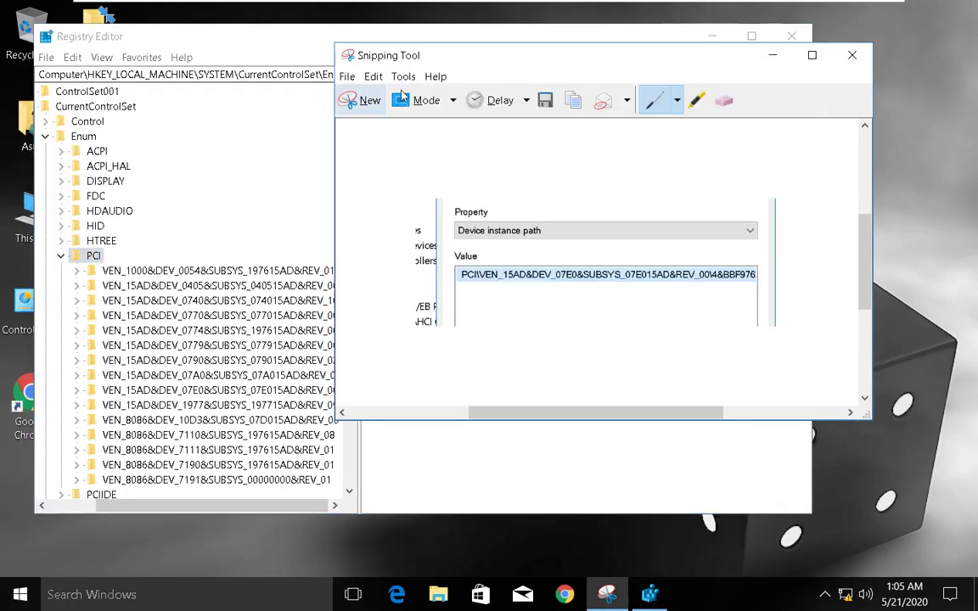
left_click_drag(475, 68, 552, 69)
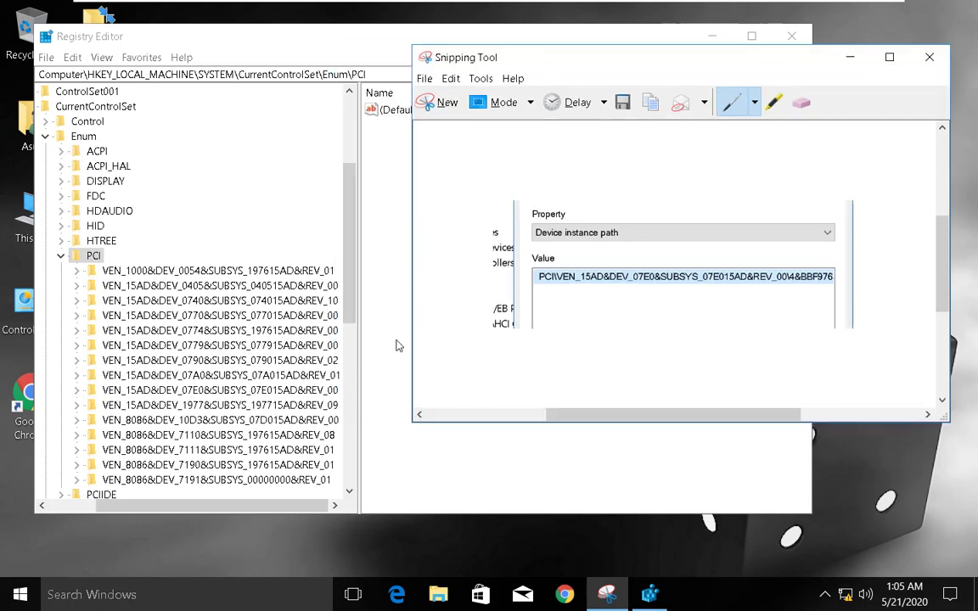
Compare the PCI subkeys with the snipped device instance path and select the key VEN_15AD&DEV_07E0&SUBSYS_07E015AD&REV_00
left_click_drag(348, 281, 358, 342)
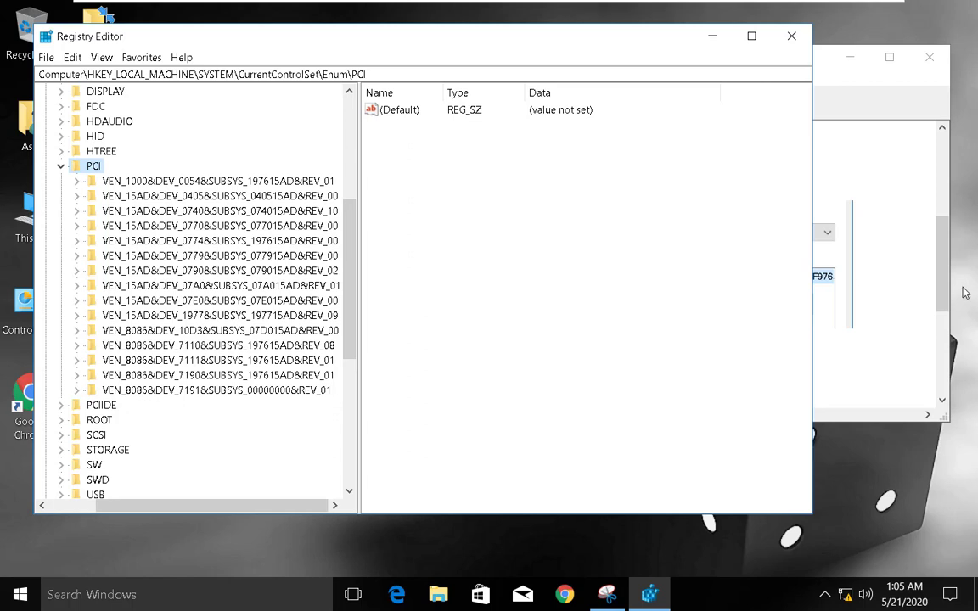
key("alt+Tab")
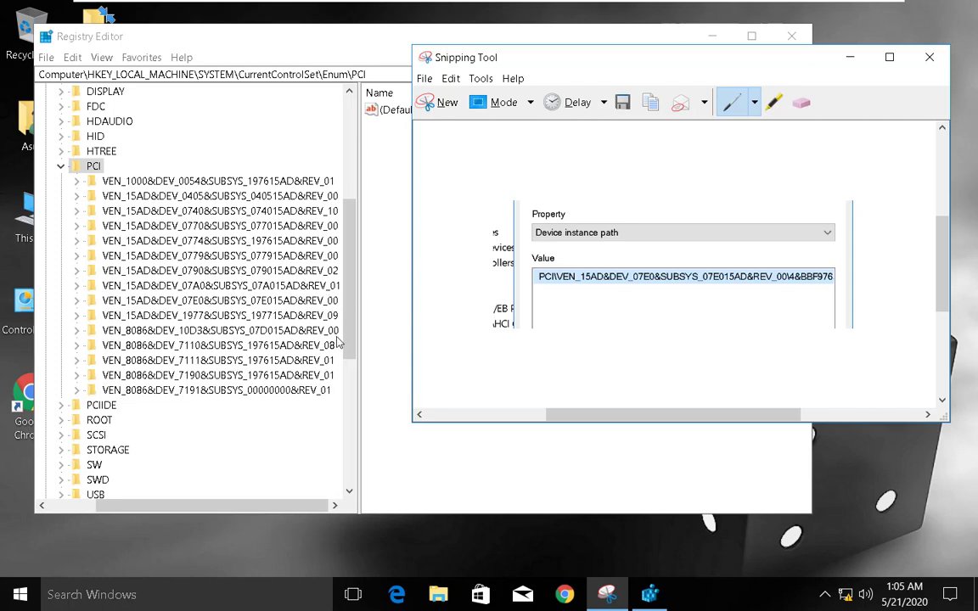
left_click(301, 510)
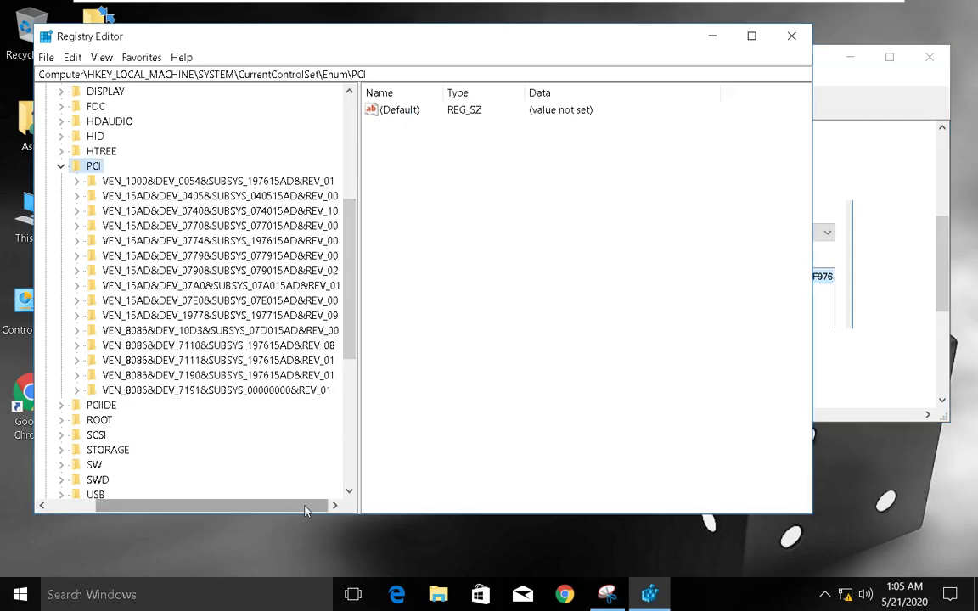
key("alt+Tab")
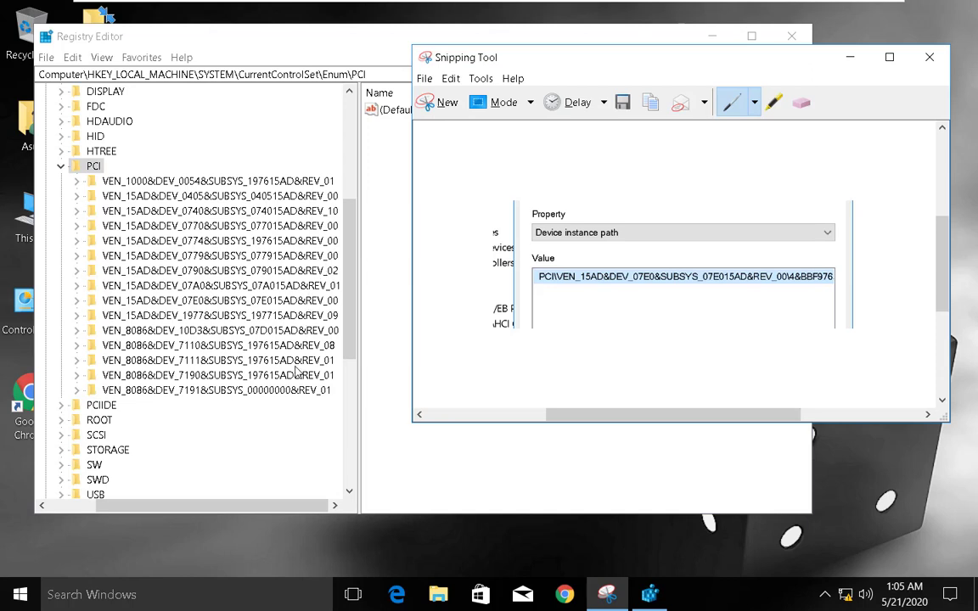
left_click(264, 306)
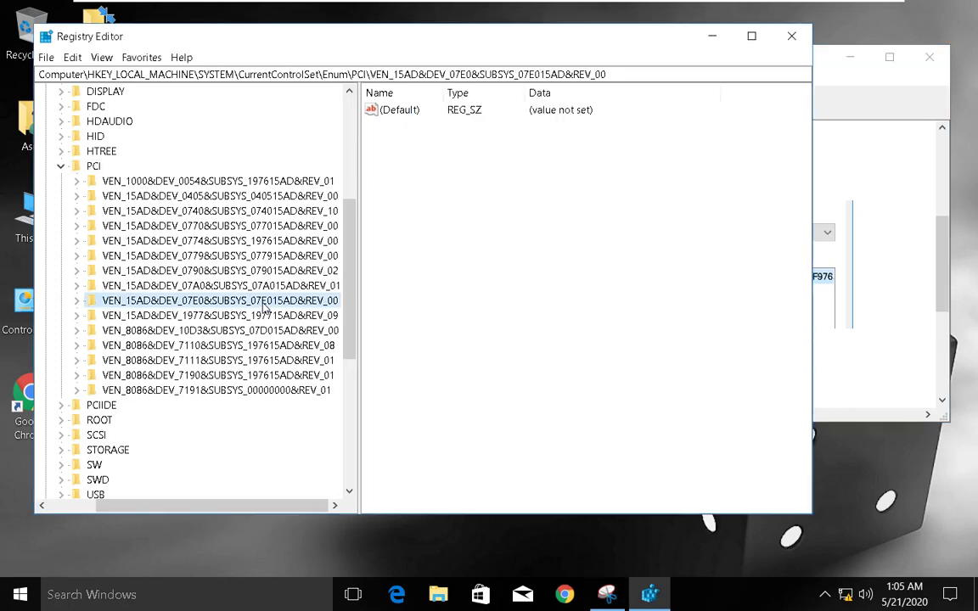
Under VEN_15AD&DEV_1977&SUBSYS_197715AD&REV_09, expand 4&bbf9765&0&0888, Device Parameters and Interrupt Management, and select MessageSignaledInterruptProperties
scroll(76, 280, "down", 1)
left_click(77, 255)
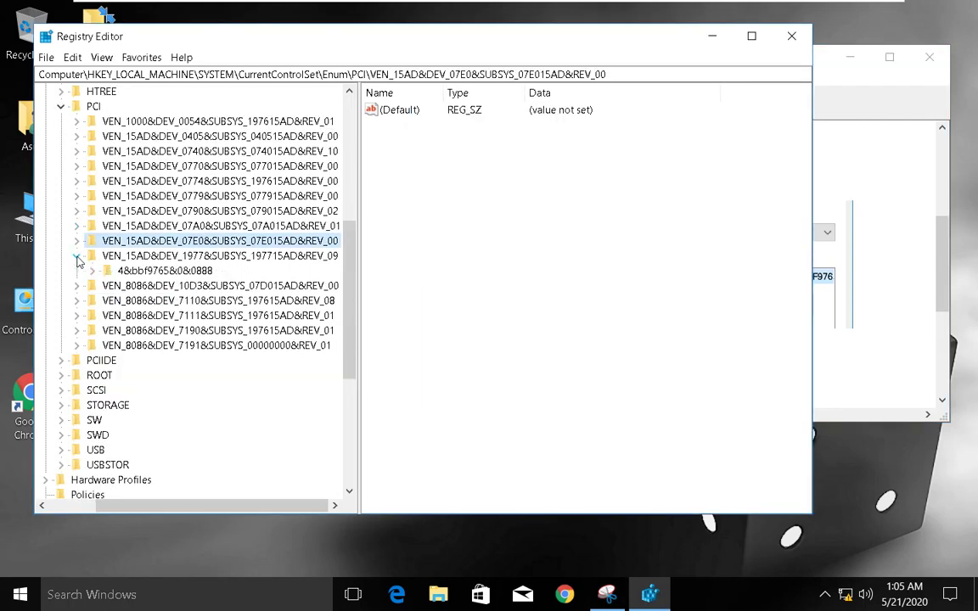
left_click(92, 271)
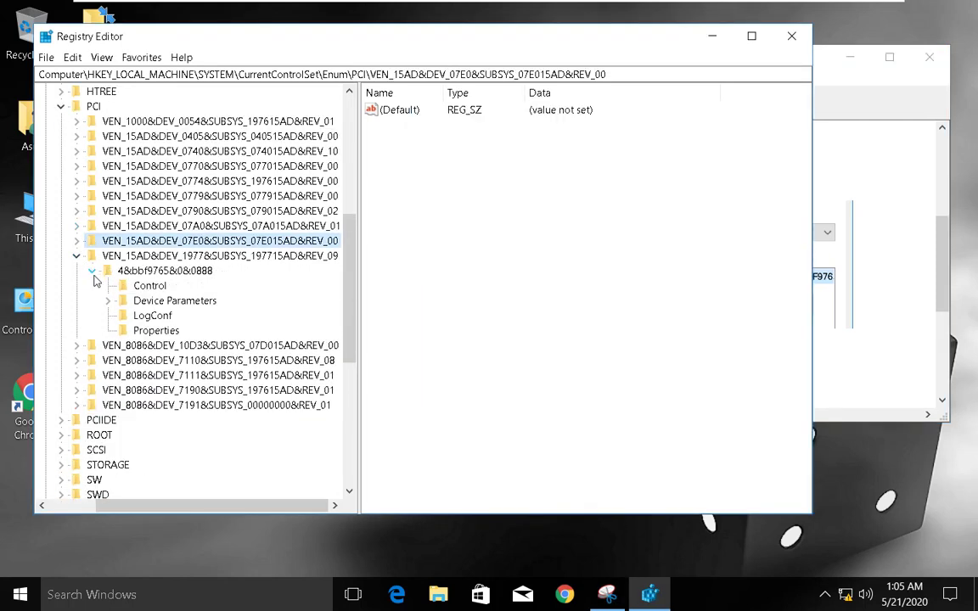
left_click(109, 301)
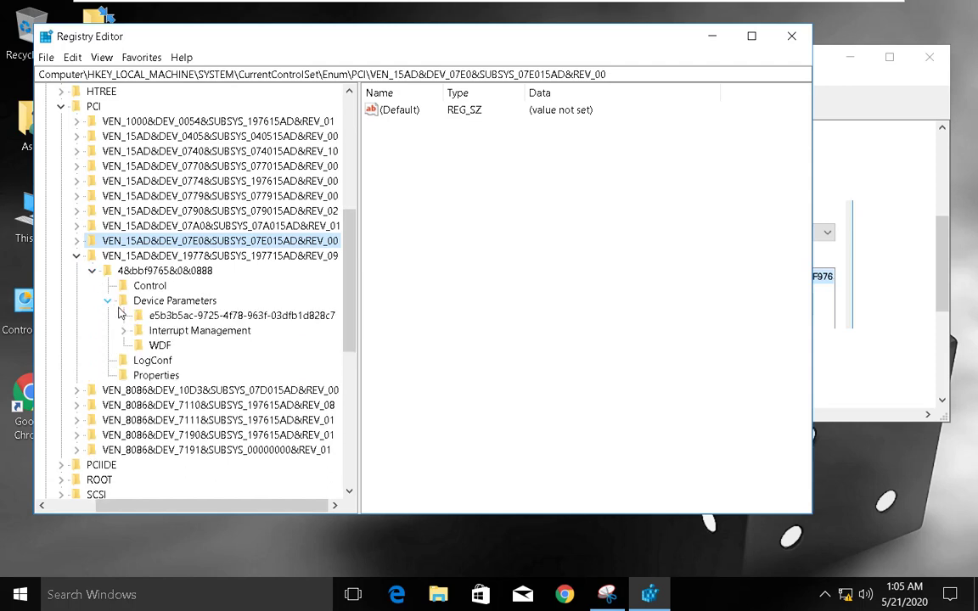
double_click(131, 333)
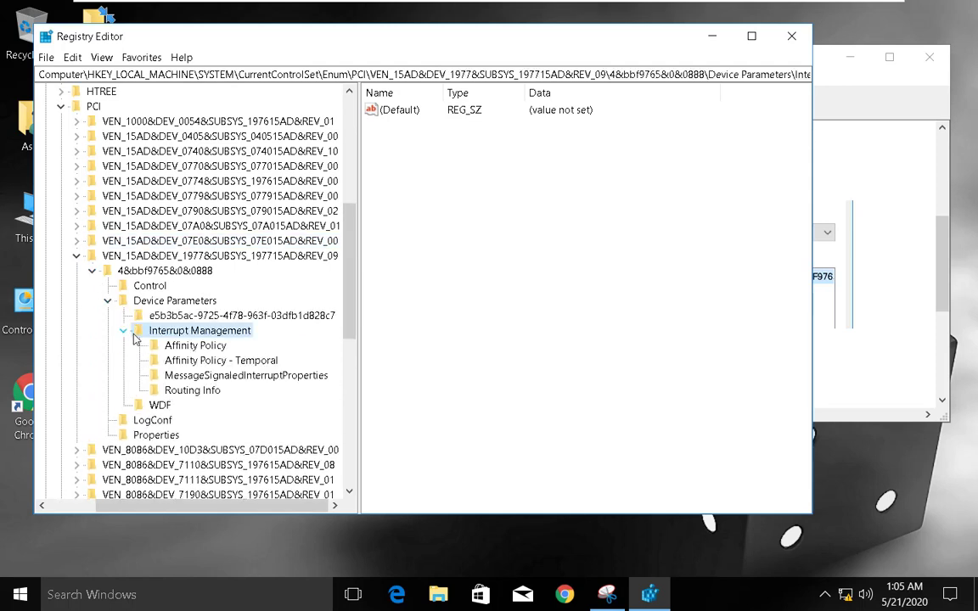
left_click(203, 375)
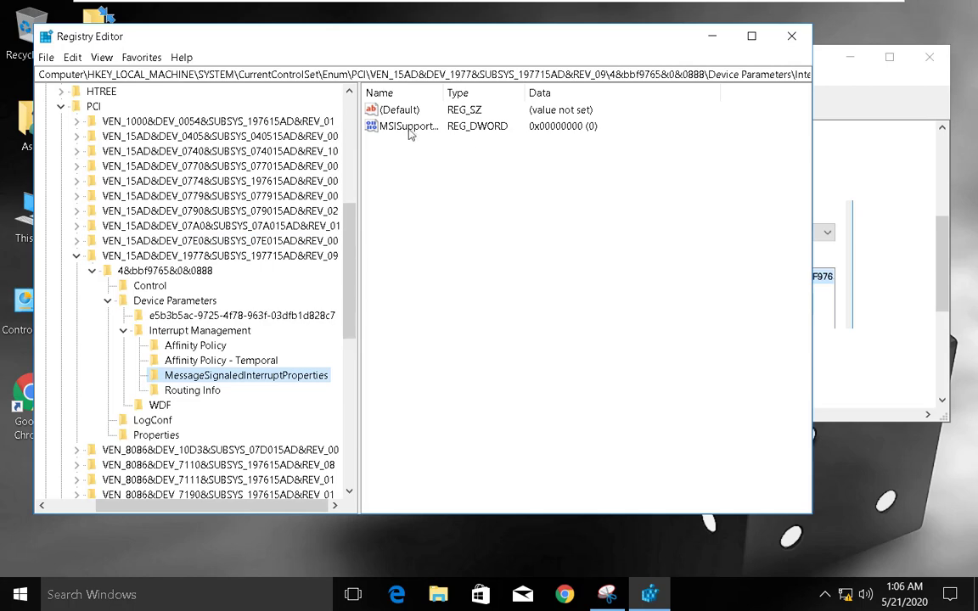
Set the MSISupported DWORD value to 1 and close Registry Editor
double_click(370, 122)
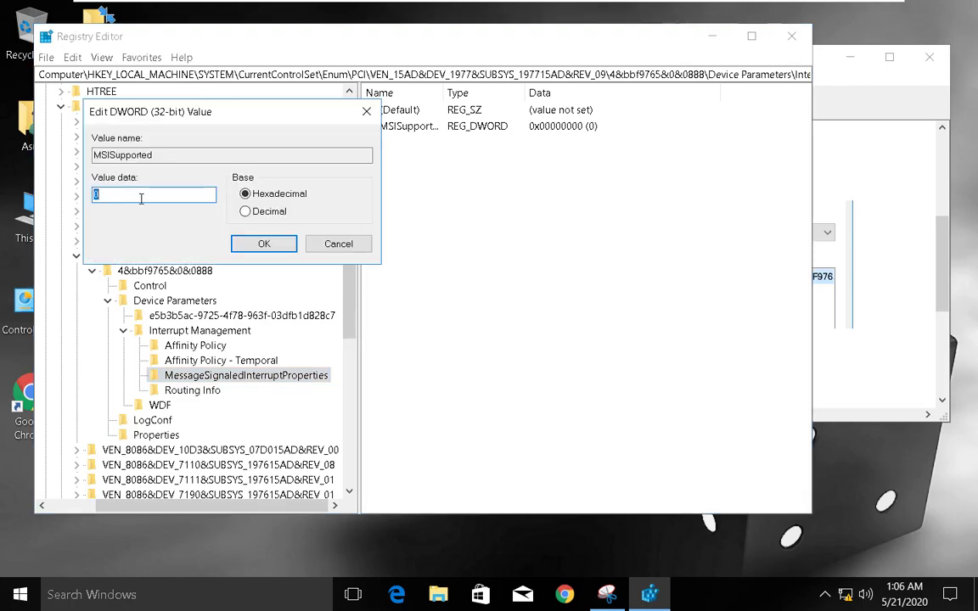
left_click(259, 242)
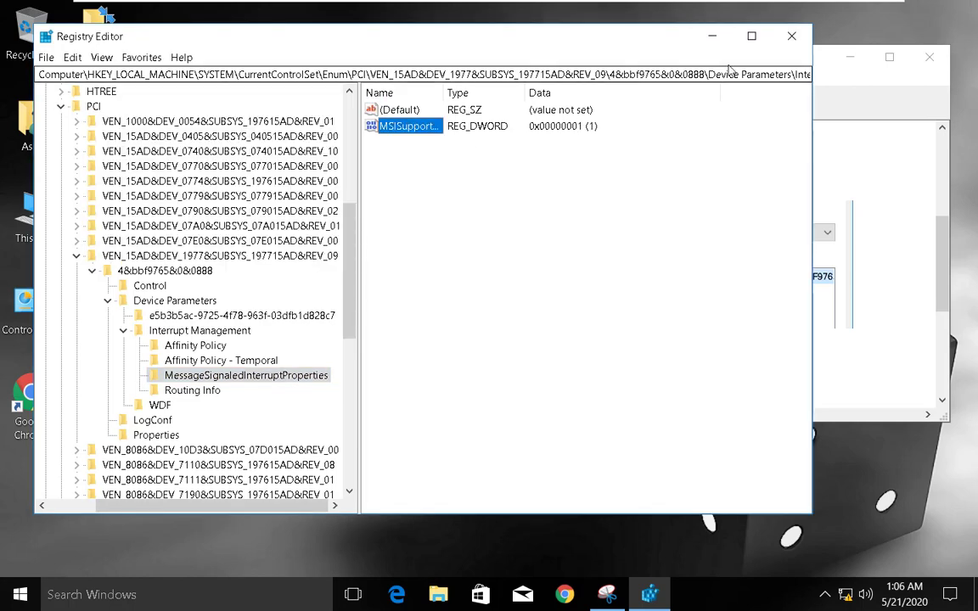
left_click(806, 40)
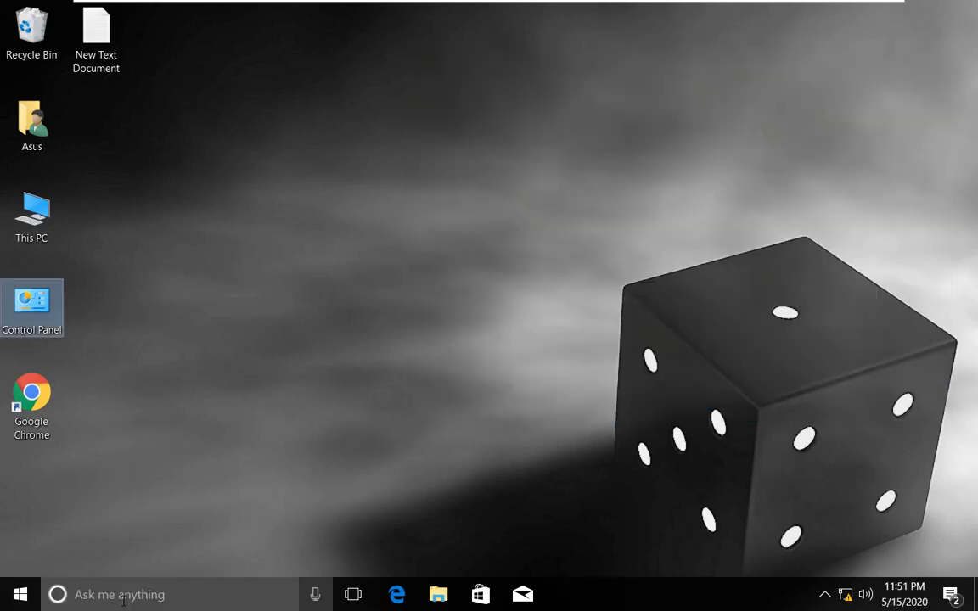
Search Windows for "cmd" and open Command Prompt as administrator, allowing it to make changes to the device
left_click(125, 594)
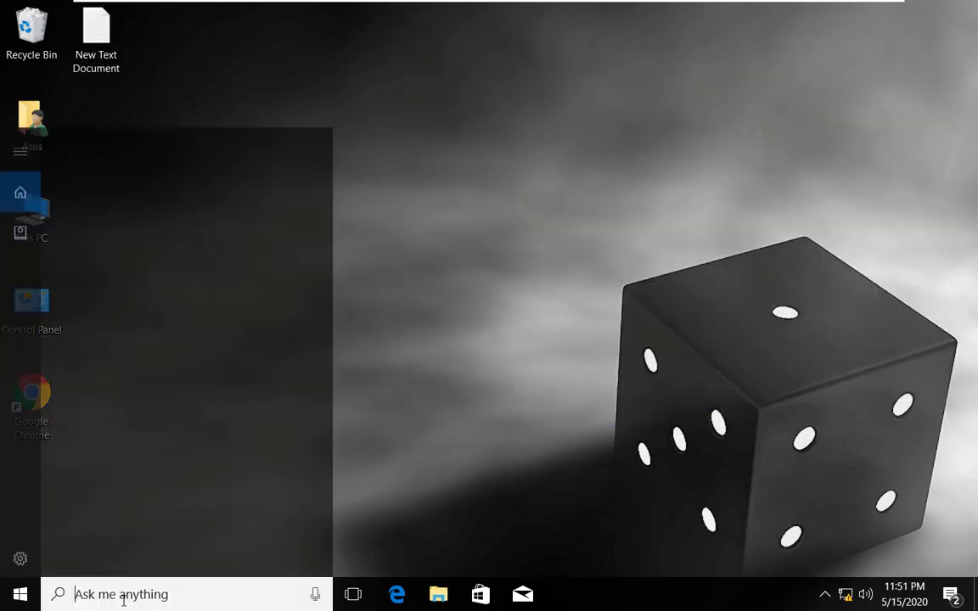
type("cmd")
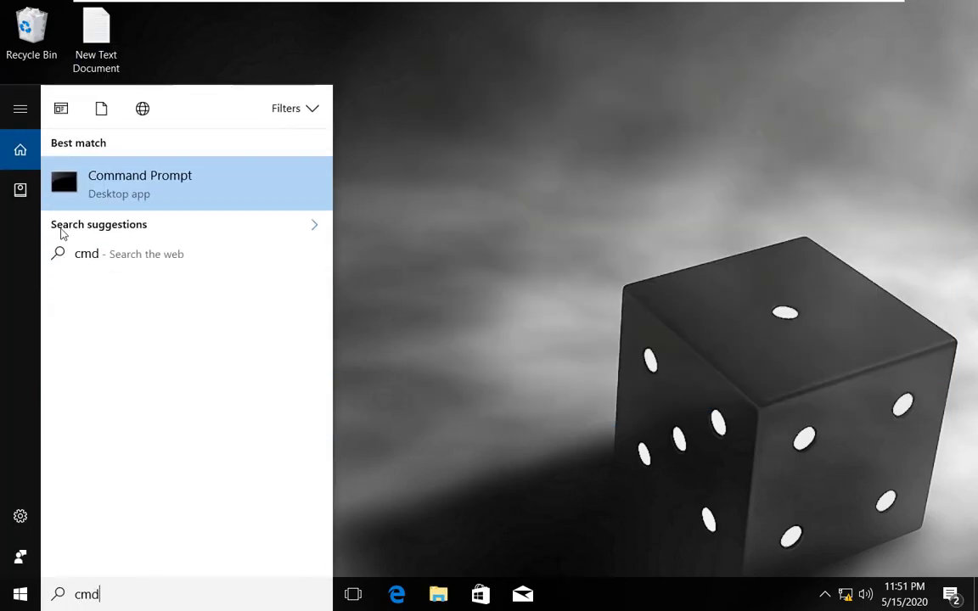
right_click(113, 178)
left_click(172, 192)
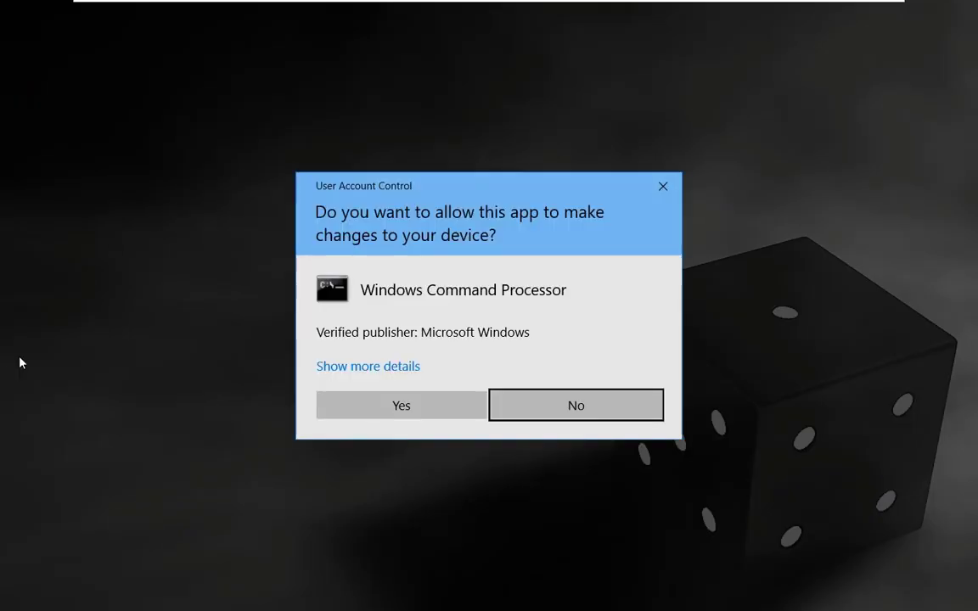
left_click(402, 406)
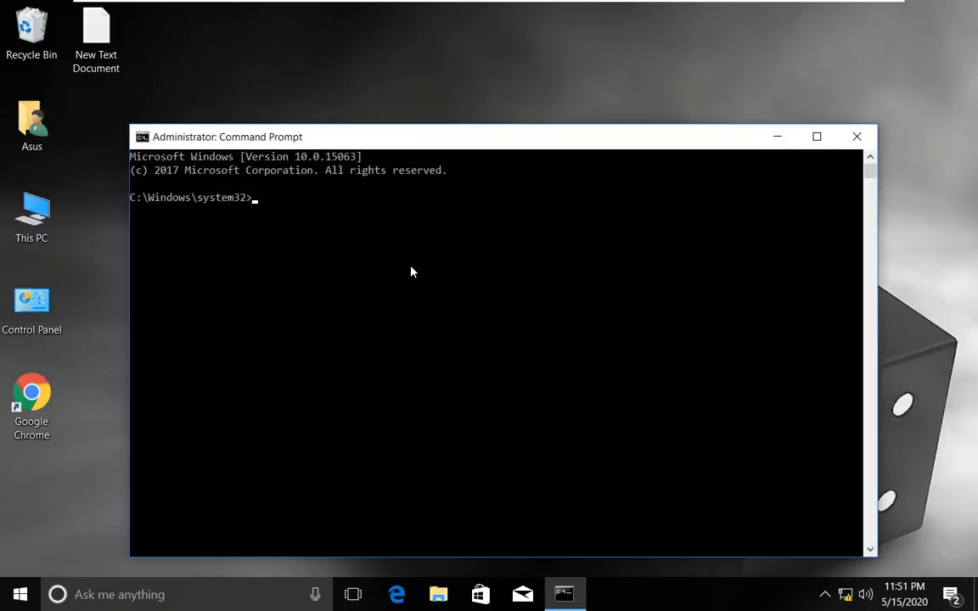
Move the Command Prompt window to the upper part of the desktop and run the command "prompt"
left_click_drag(431, 137, 436, 18)
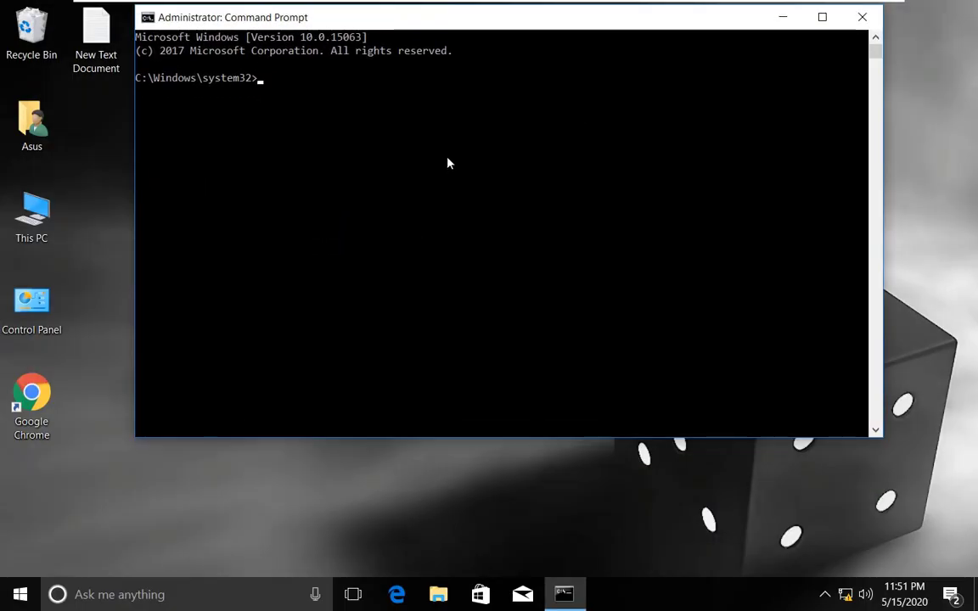
type("prompt")
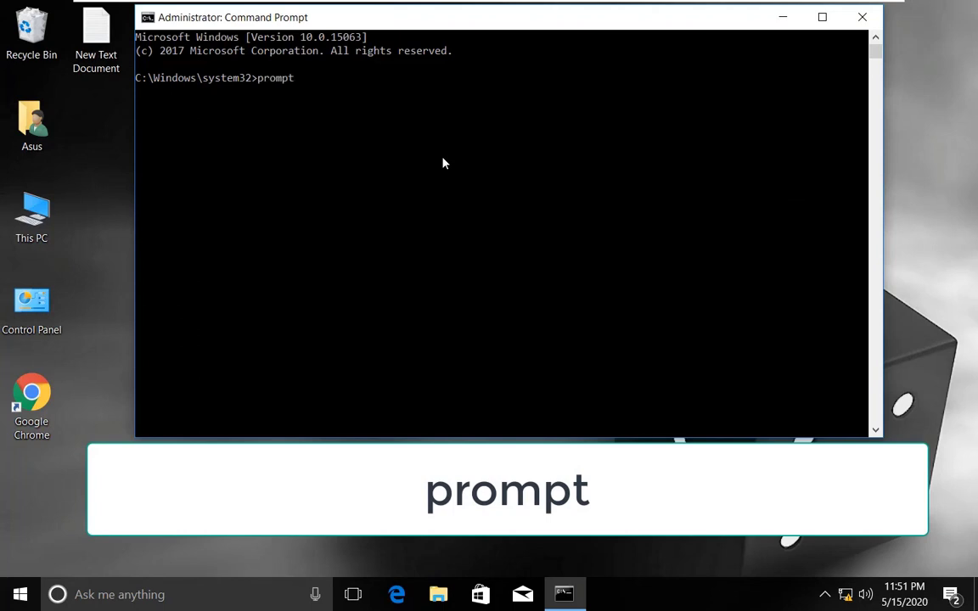
key("Return")
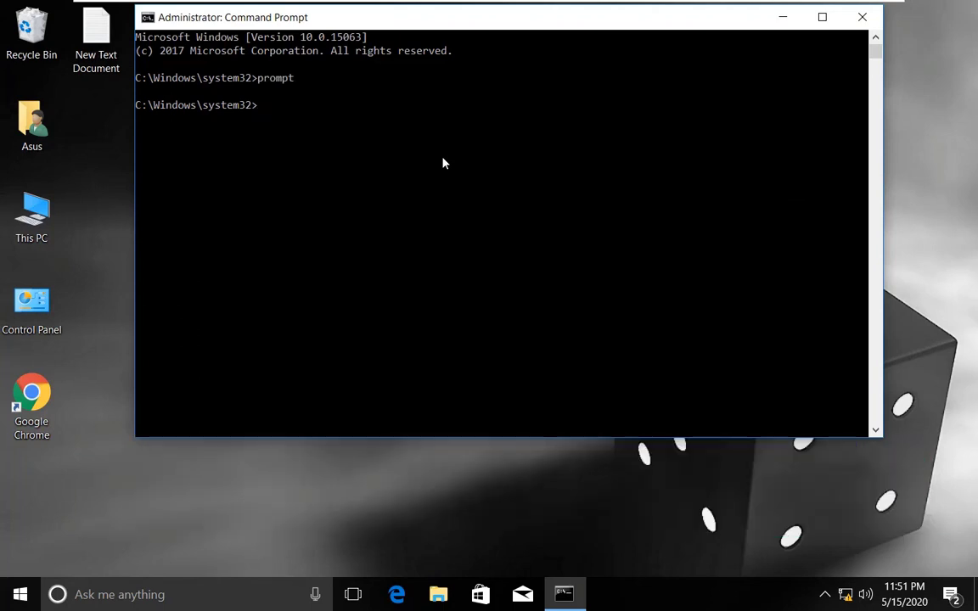
Scan the ieframe.dll system file by running "sfc /scanfile=c:\windows\system32\ieframe.dll"
type("sfc /")
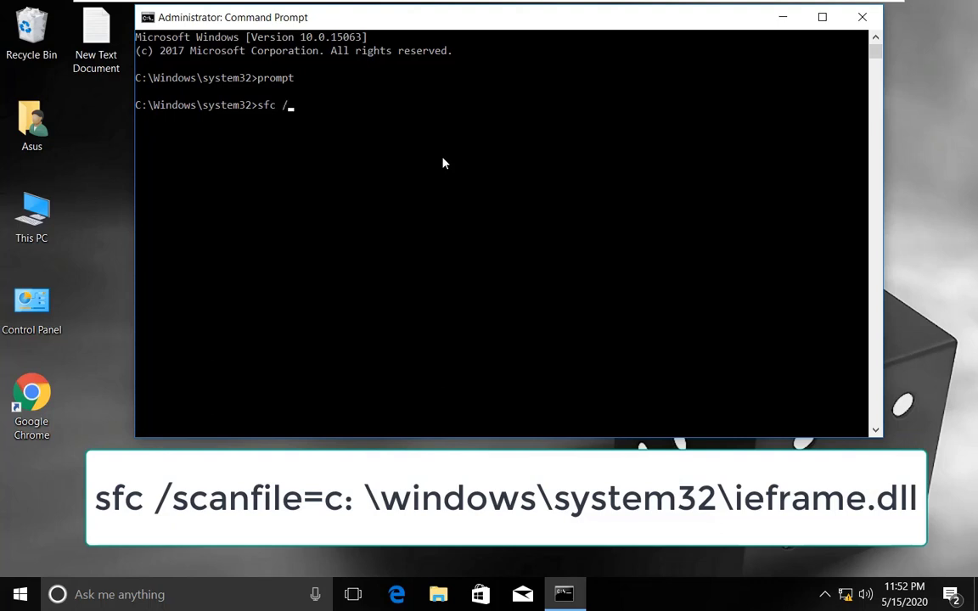
type("scanfile=c:\\")
type("wind")
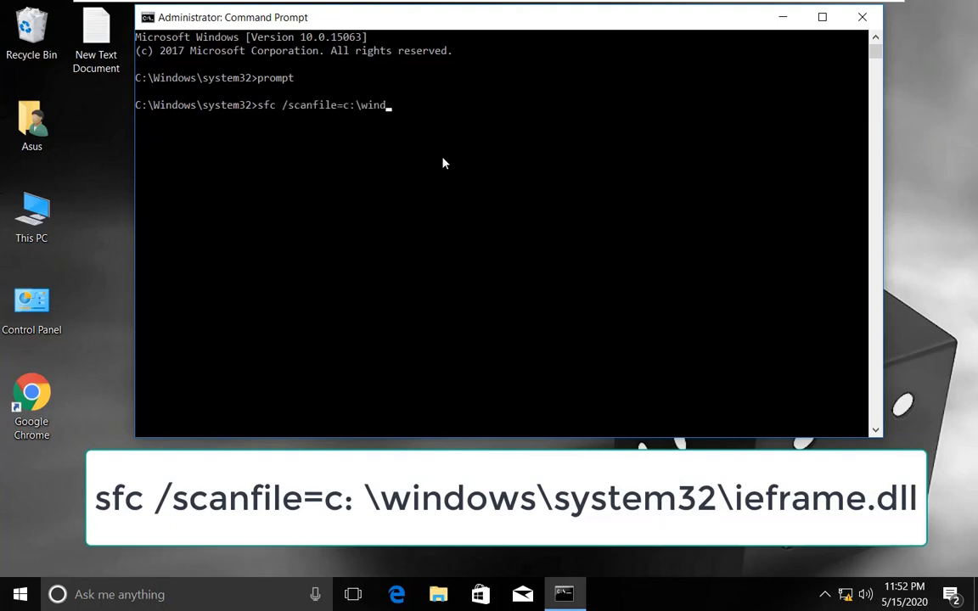
type("ows\\system32\\ie")
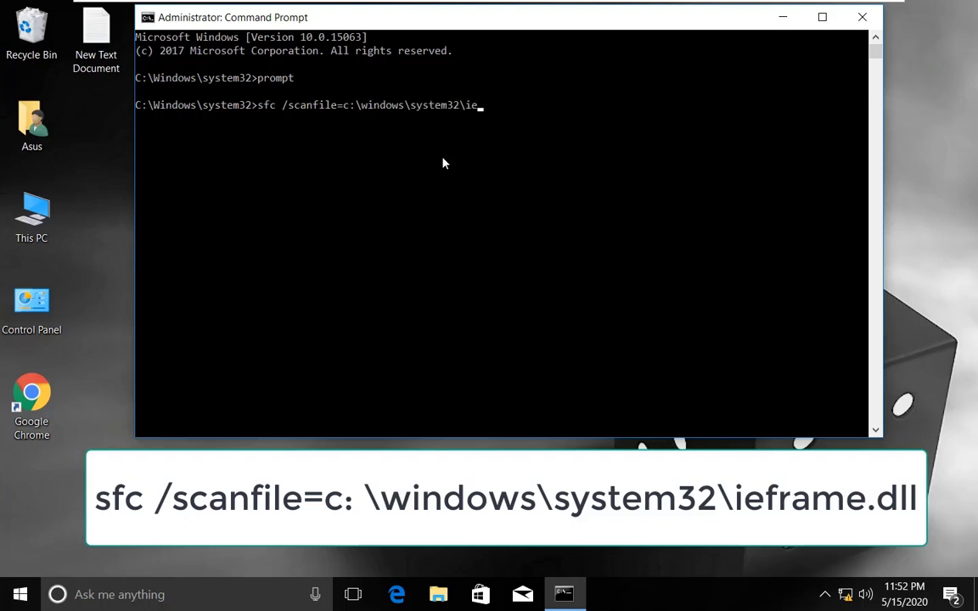
type("frame.dll")
key("Return")
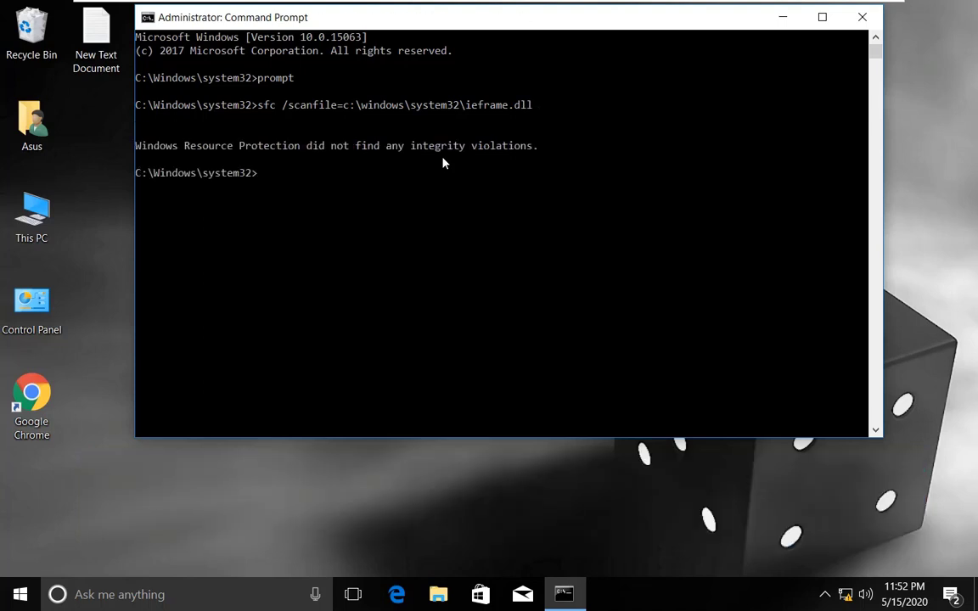
Verify the integrity of the ieframe.dll system file by running "sfc /verifyfile=c:\windows\system32\ieframe.dll"
type("sfc")
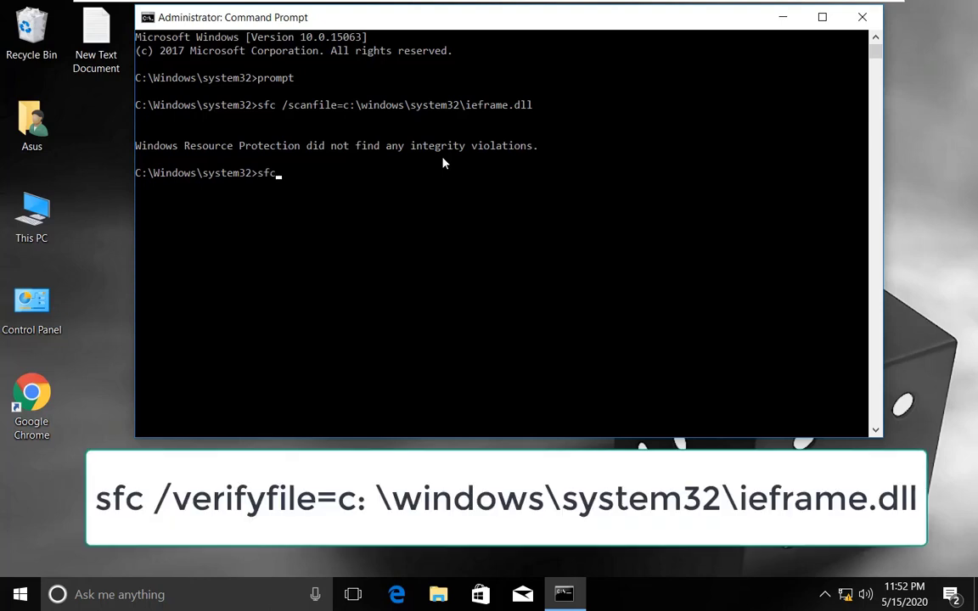
type(" /verifyfile=c:")
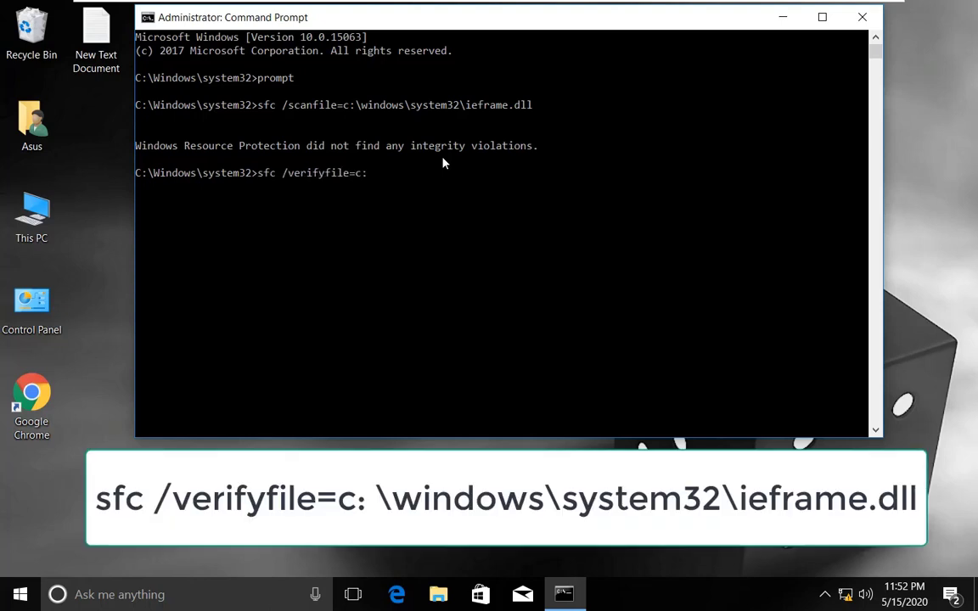
type("\\windows\\system32\\ieframe.dll")
key("Return")
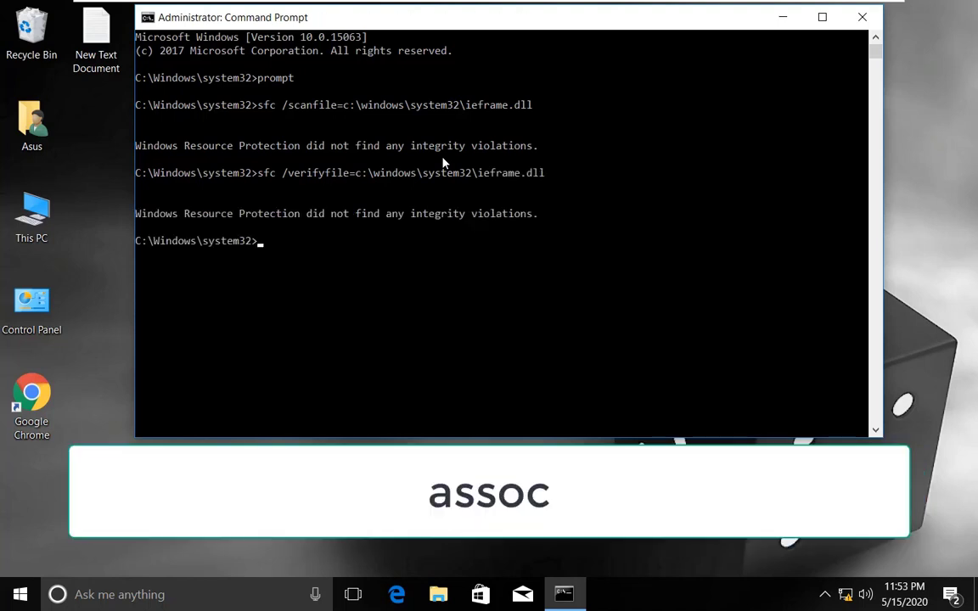
List the file extension associations by running the command "assoc" in Command Prompt
type("assoc")
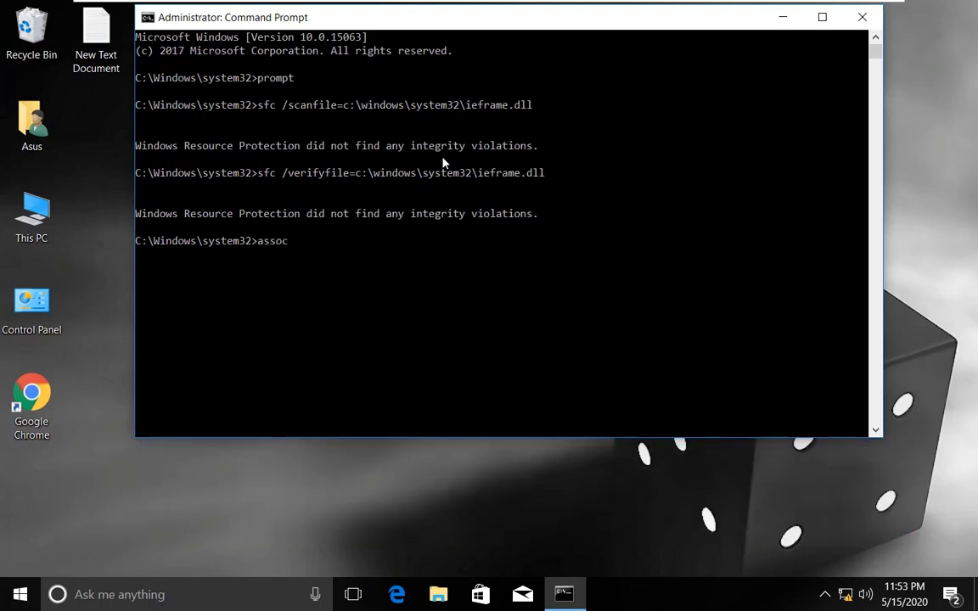
key("Return")
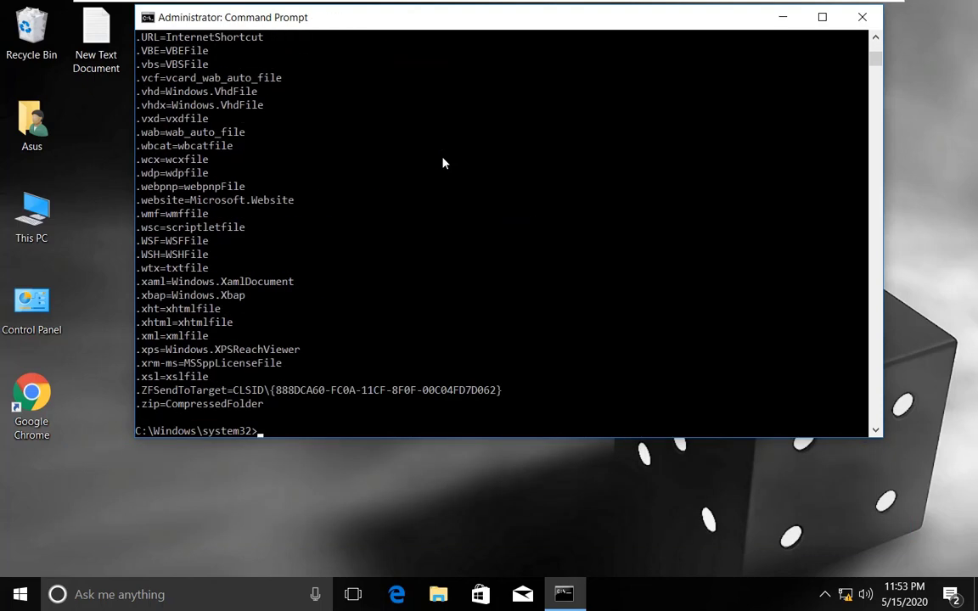
scroll(443, 163, "down", 5)
scroll(442, 163, "down", 3)
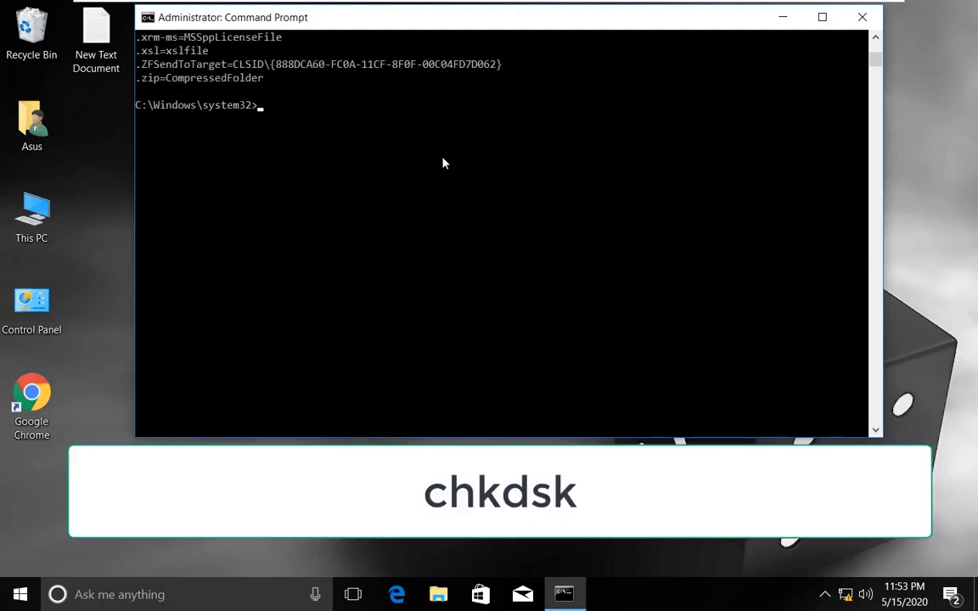
Check the system disk's file system for errors by running the command "chkdsk" without parameters
type("chkdsk")
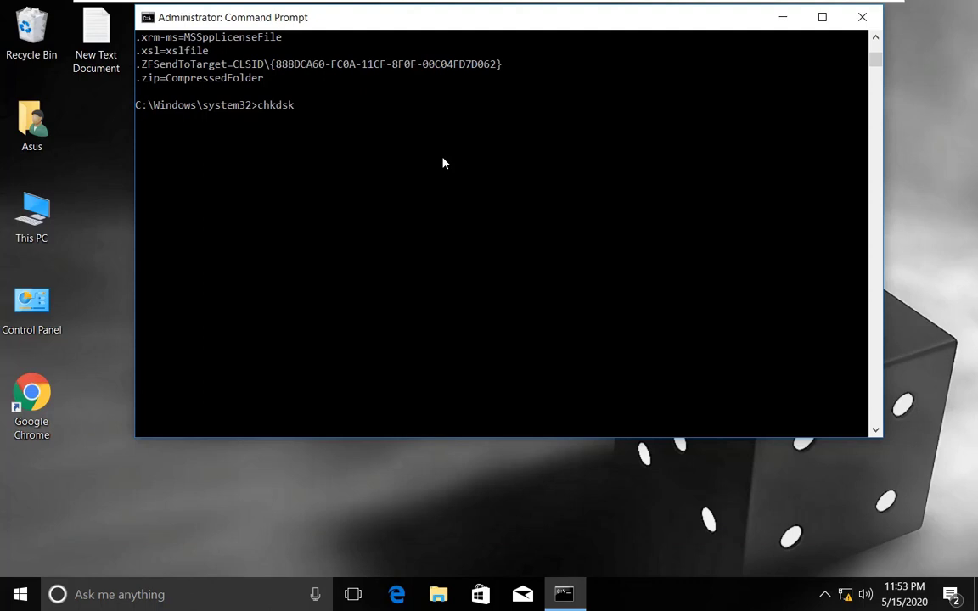
key("Return")
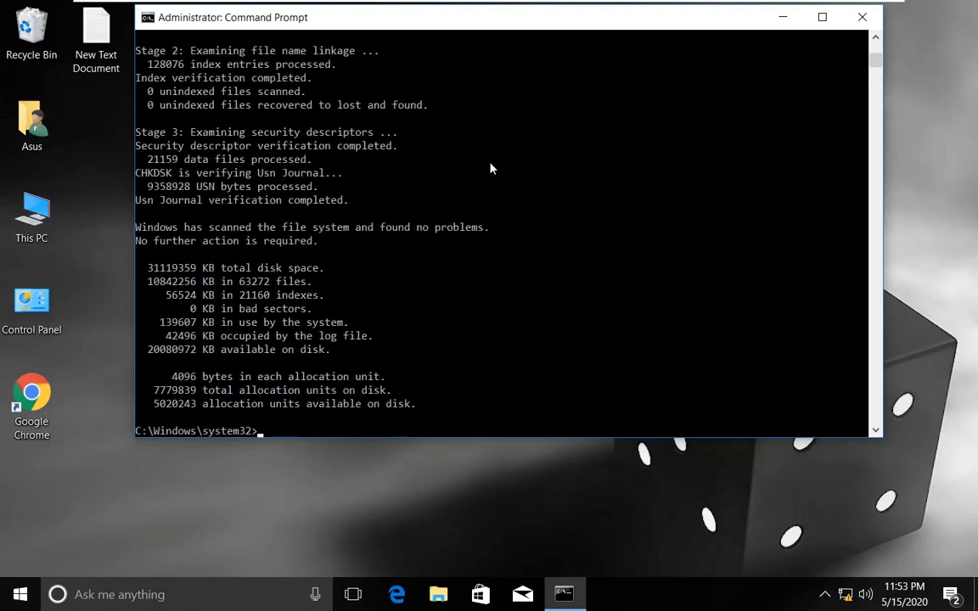
scroll(490, 169, "down", 7)
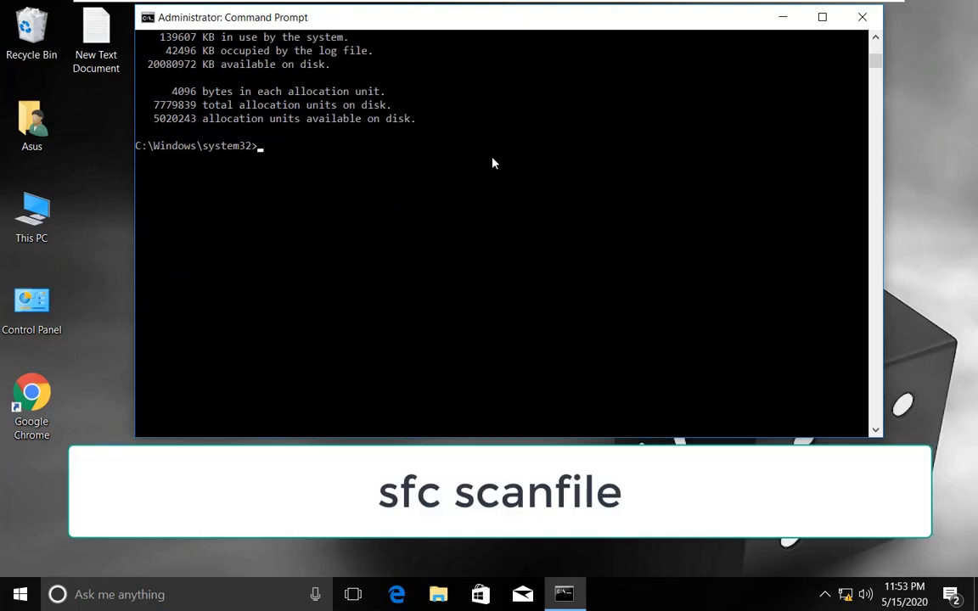